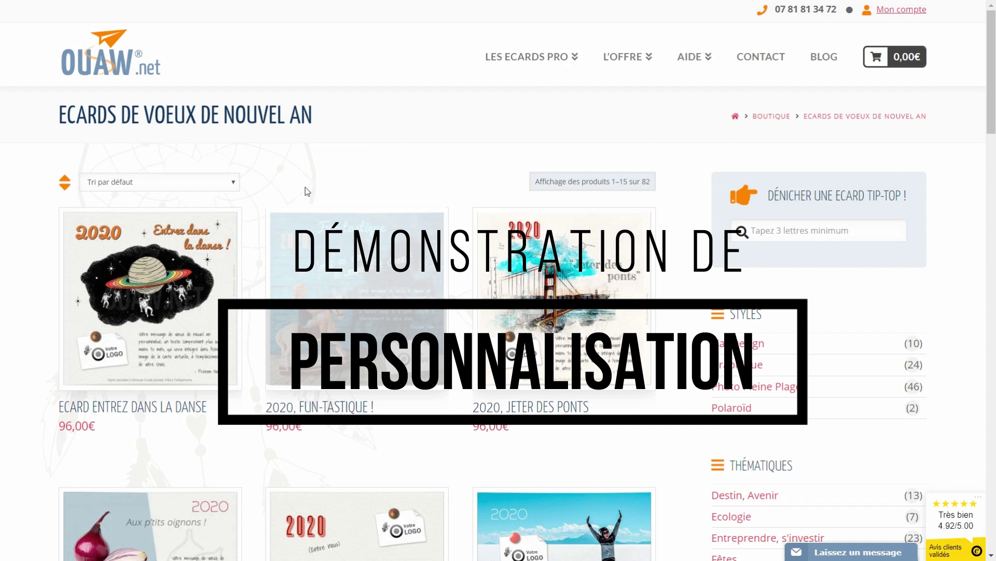
Switch the umbrellas to the multicoloured version and choose background option 3
{"action": "mouse_move", "coordinate": [296, 372]}
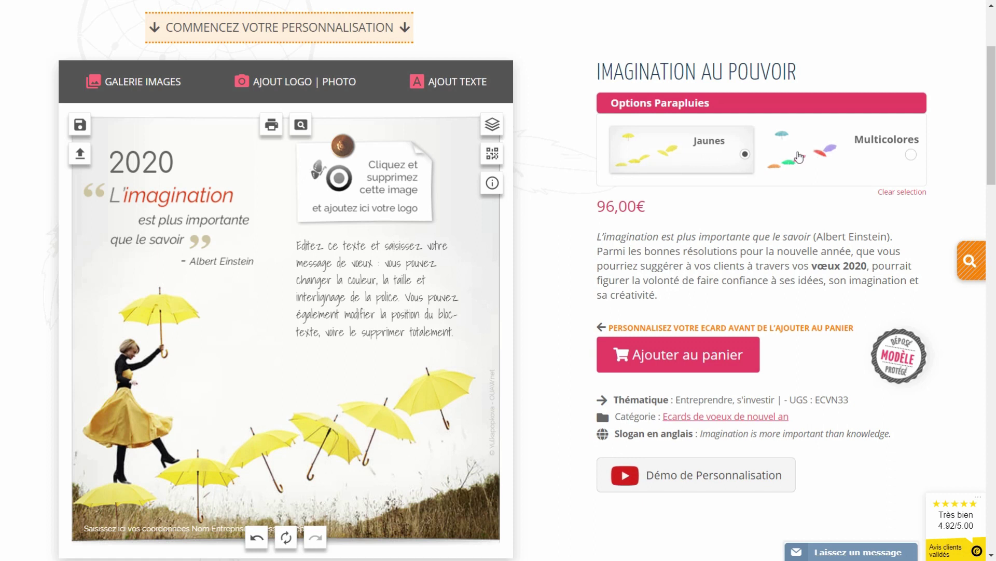
{"action": "left_click", "coordinate": [796, 167]}
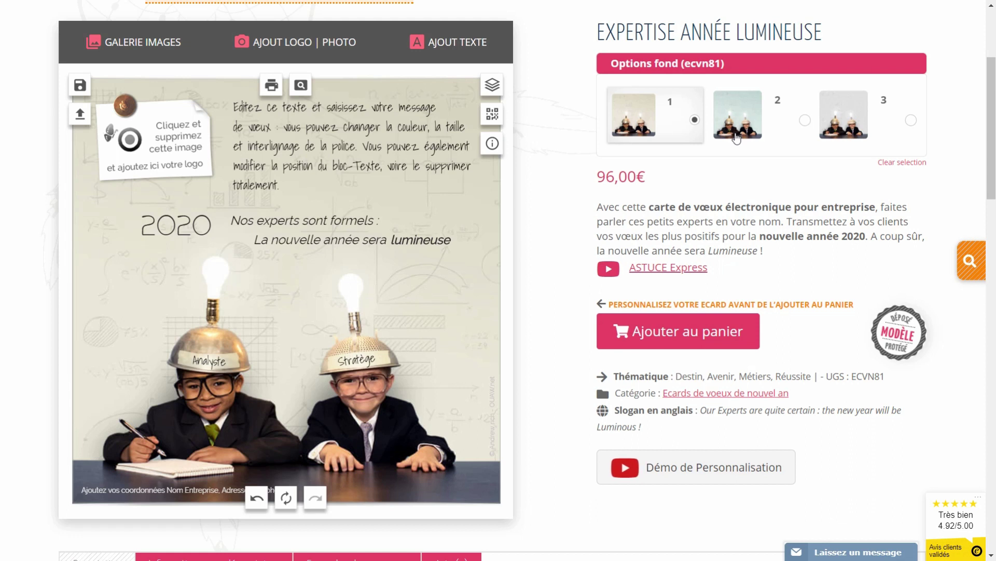
{"action": "left_click", "coordinate": [831, 121]}
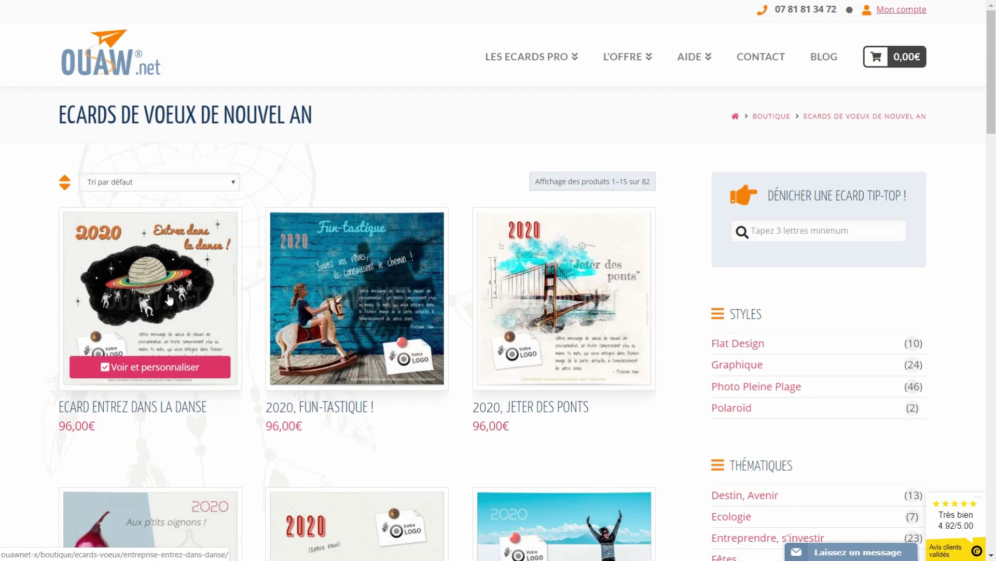
Open the Entrez dans la danse ecard and delete the logo placeholder from its pinned note
{"action": "left_click", "coordinate": [169, 299]}
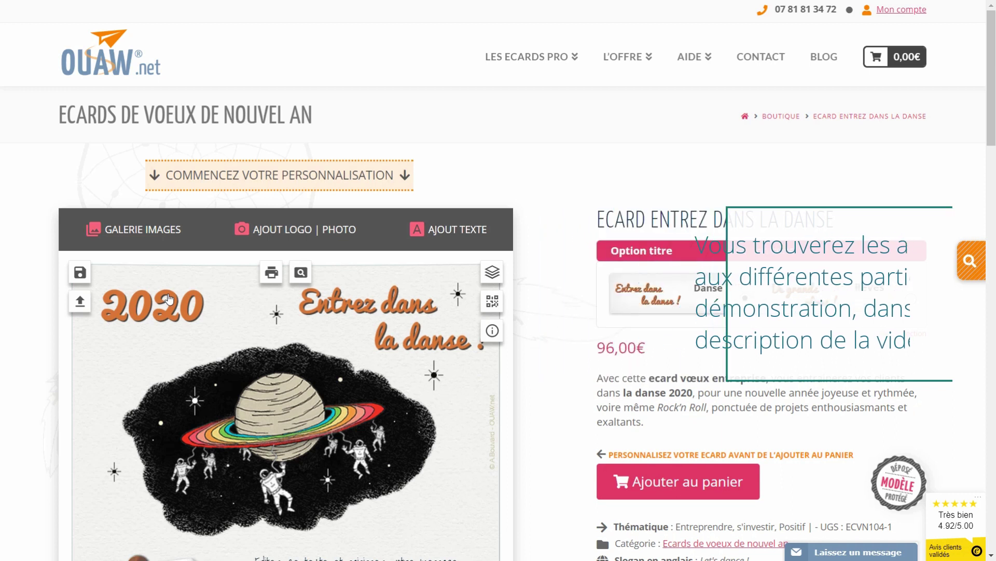
{"action": "scroll", "coordinate": [176, 285], "scroll_direction": "down", "scroll_amount": 1}
{"action": "scroll", "coordinate": [177, 284], "scroll_direction": "down", "scroll_amount": 2}
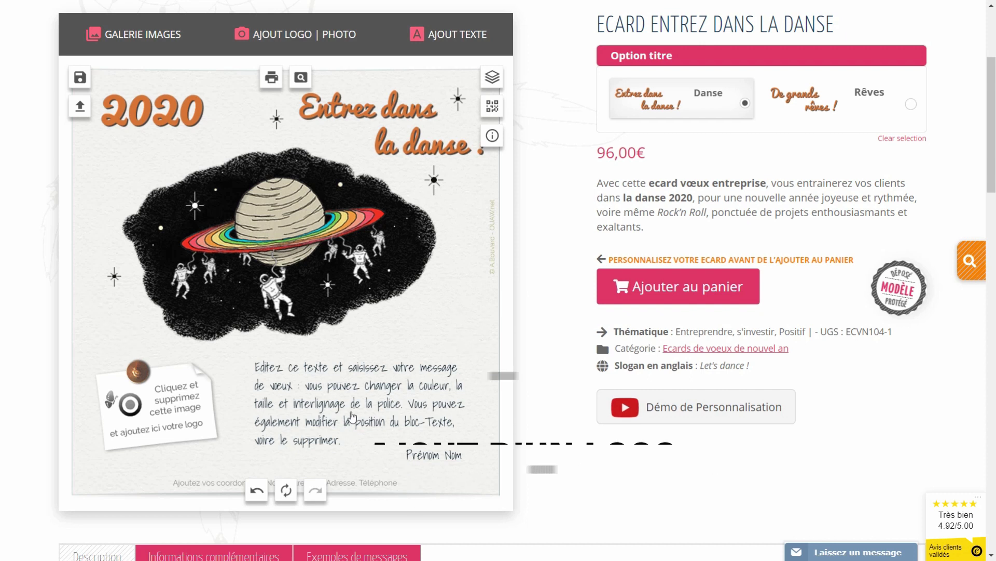
{"action": "left_click", "coordinate": [148, 404]}
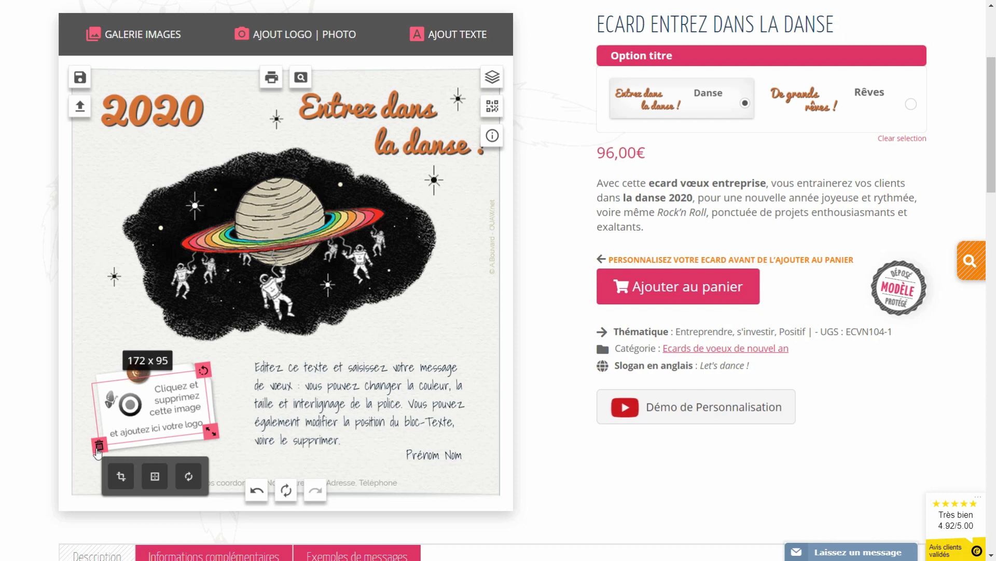
{"action": "left_click", "coordinate": [98, 445]}
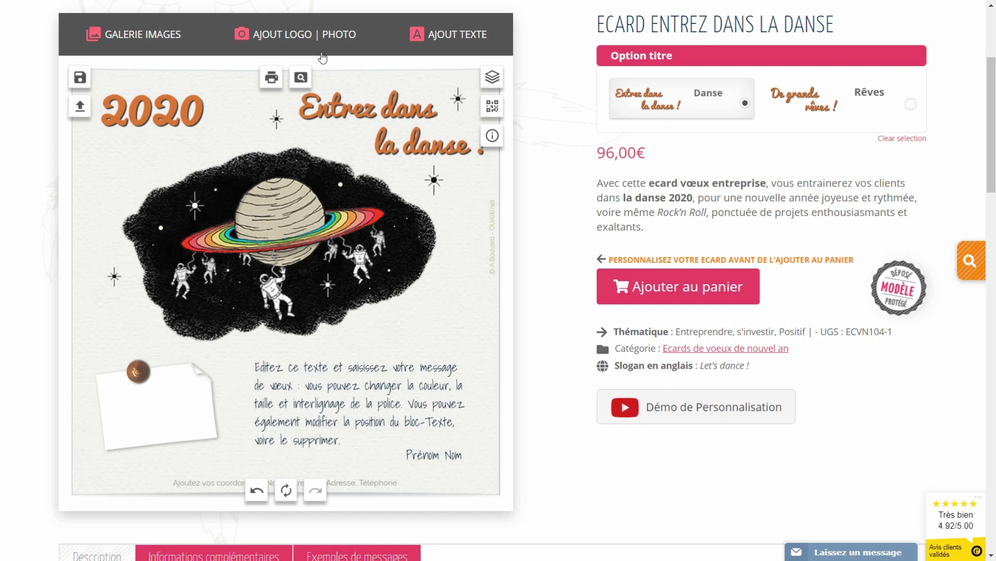
Upload the print-et-web.jpg logo onto the card
{"action": "left_click", "coordinate": [279, 43]}
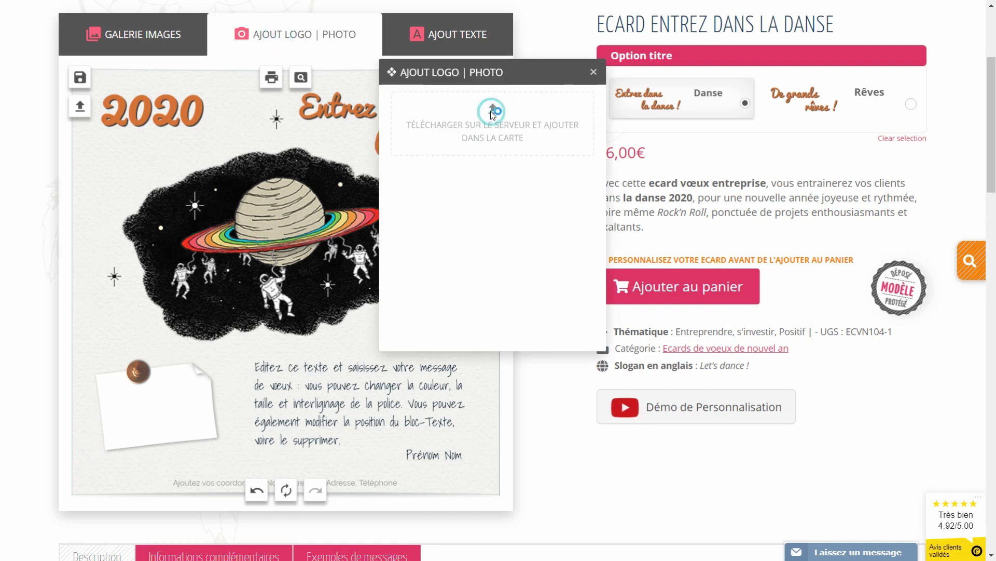
{"action": "left_click", "coordinate": [493, 112]}
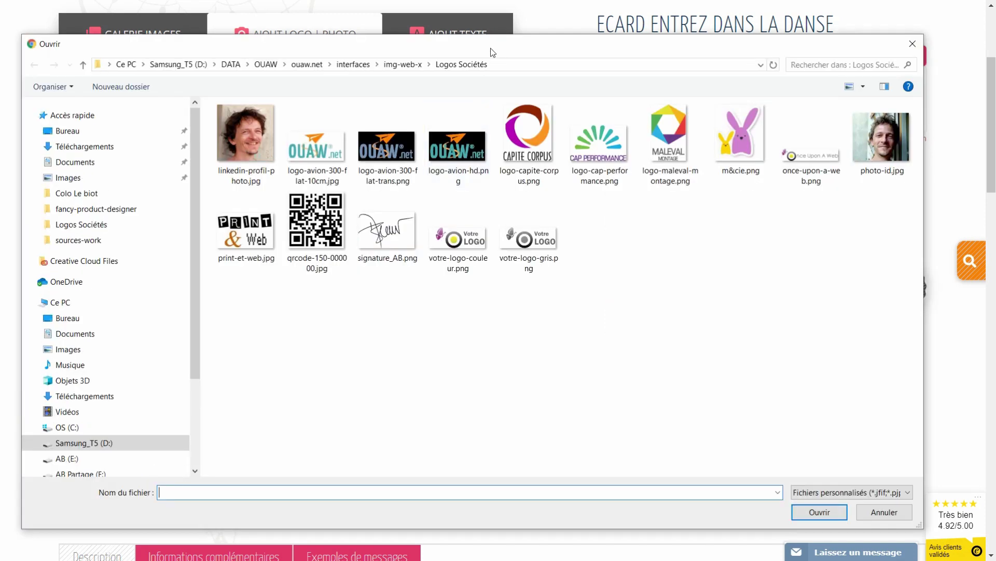
{"action": "left_click_drag", "start_coordinate": [491, 47], "coordinate": [503, 41]}
{"action": "left_click", "coordinate": [256, 224]}
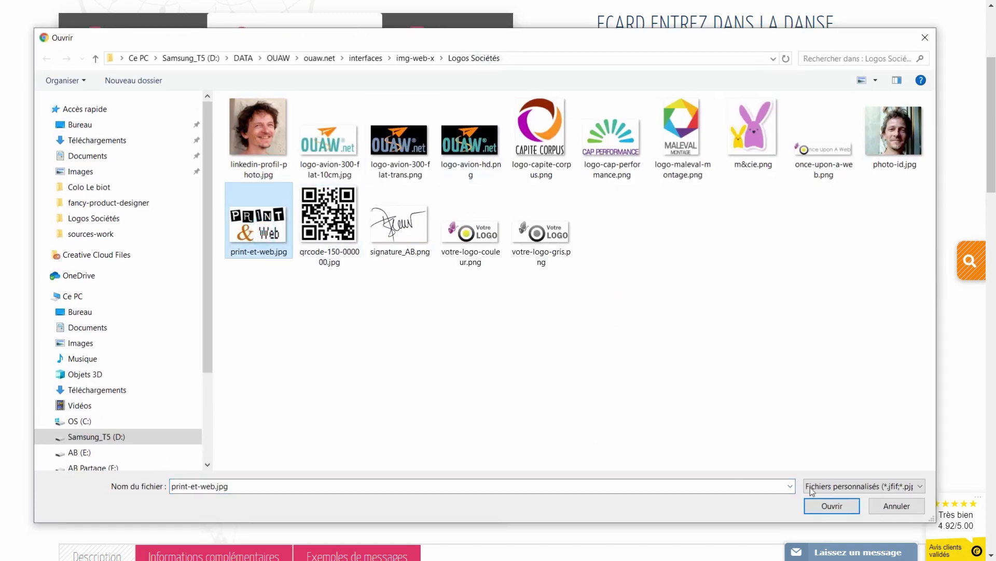
{"action": "left_click", "coordinate": [832, 506]}
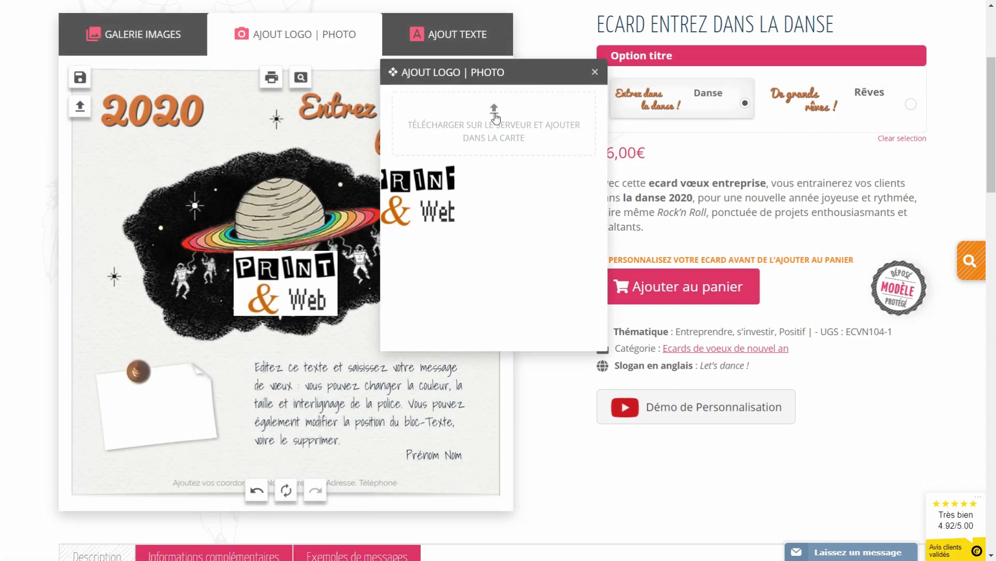
Upload logo-avion-300-flat-10cm.jpg, shrink it to about 256 x 133, then delete it
{"action": "left_click", "coordinate": [495, 119]}
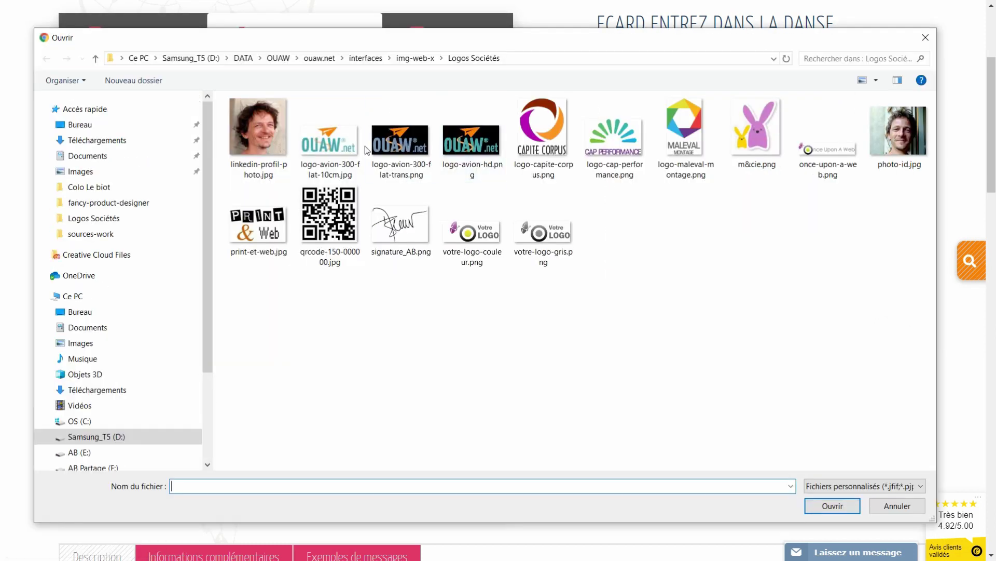
{"action": "left_click", "coordinate": [358, 152]}
{"action": "left_click", "coordinate": [833, 506]}
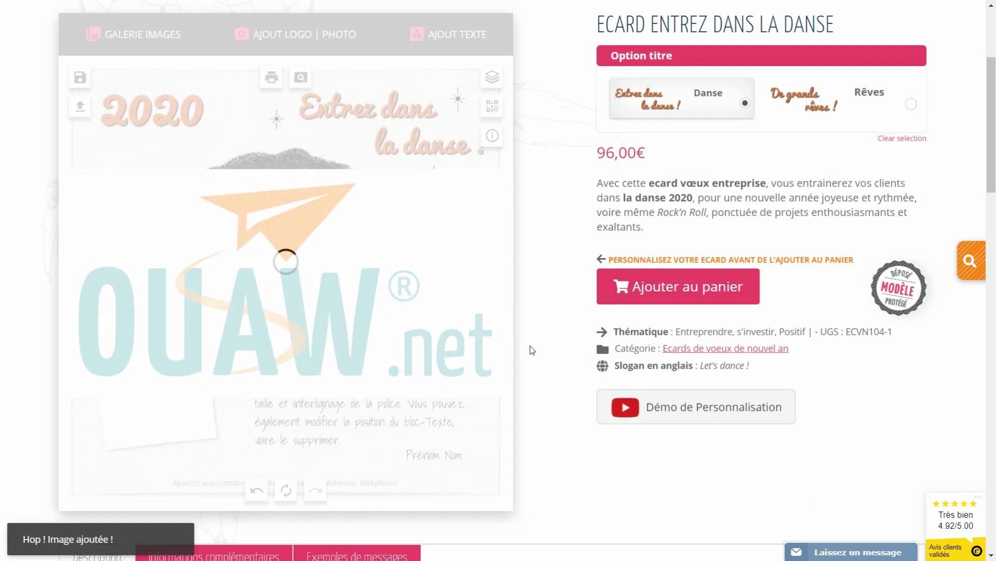
{"action": "left_click", "coordinate": [422, 346]}
{"action": "left_click_drag", "start_coordinate": [507, 396], "coordinate": [346, 327]}
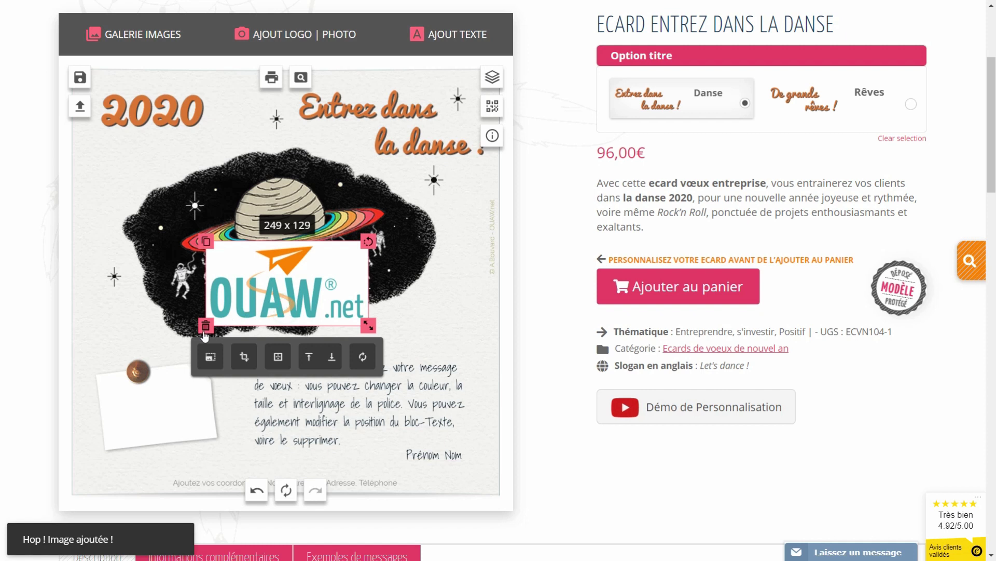
{"action": "key", "text": "Delete"}
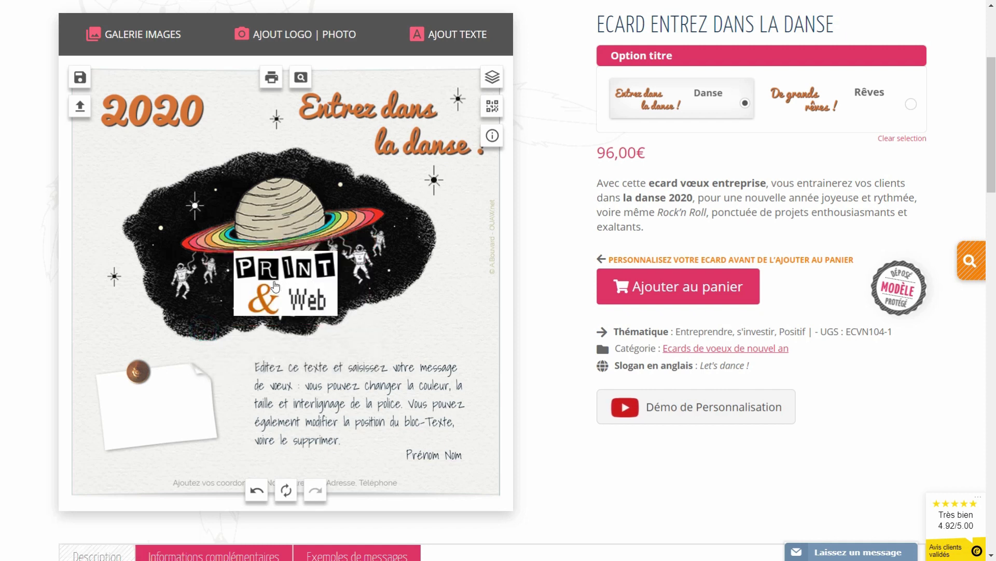
Move the PRINT & Web logo onto the white note, placed beneath the pushpin
{"action": "left_click", "coordinate": [275, 286]}
{"action": "left_click_drag", "start_coordinate": [279, 284], "coordinate": [141, 396]}
{"action": "left_click", "coordinate": [142, 326]}
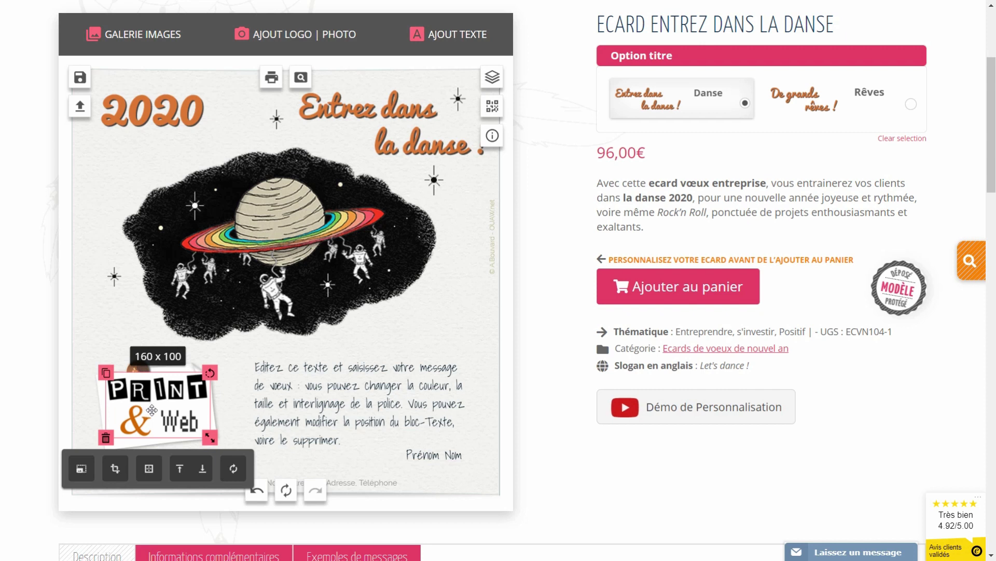
{"action": "left_click", "coordinate": [201, 469]}
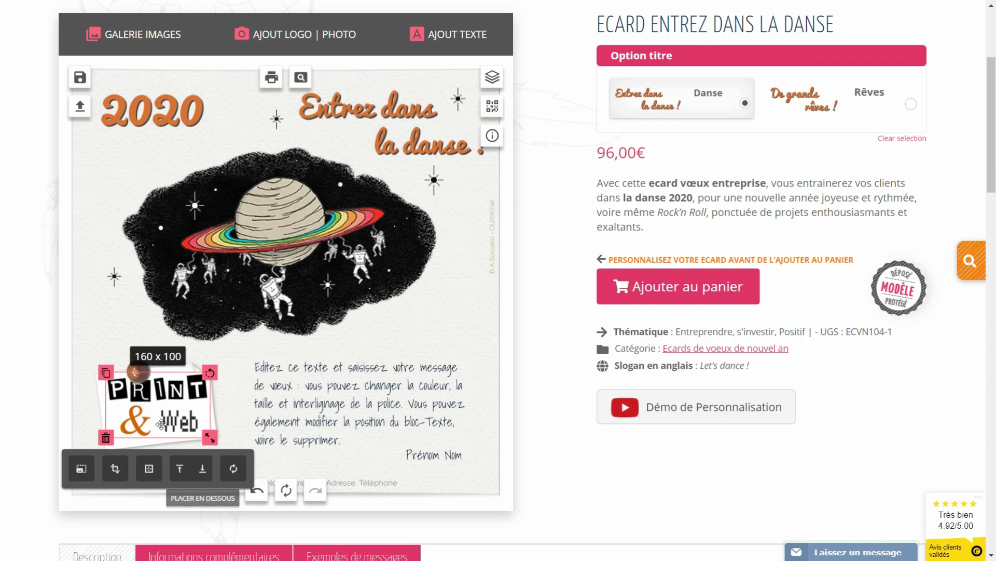
Tilt the PRINT & Web logo to match the note and shrink it to 131 x 82
{"action": "left_click_drag", "start_coordinate": [163, 415], "coordinate": [160, 413]}
{"action": "left_click_drag", "start_coordinate": [207, 370], "coordinate": [205, 367]}
{"action": "left_click_drag", "start_coordinate": [164, 416], "coordinate": [199, 427]}
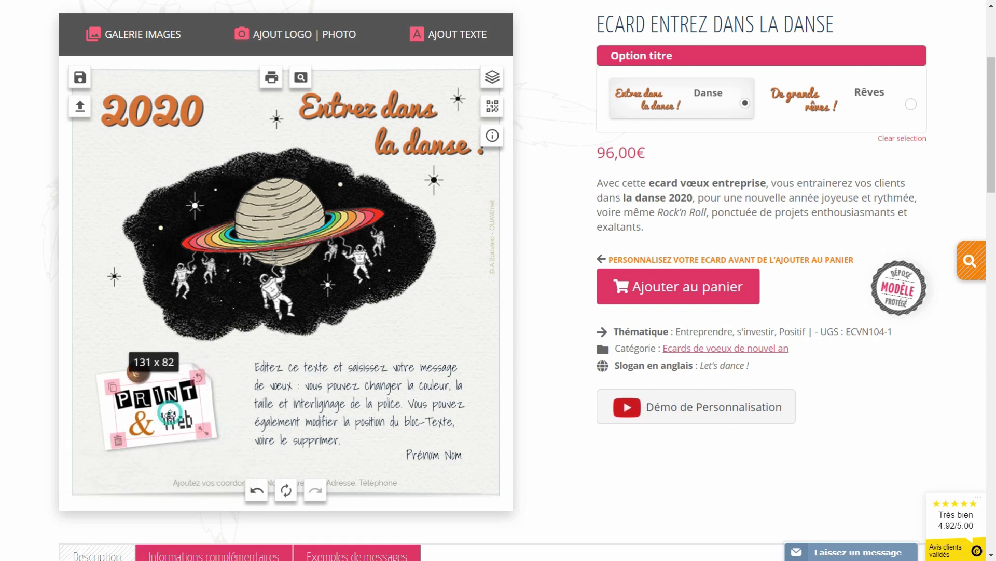
{"action": "left_click", "coordinate": [225, 398]}
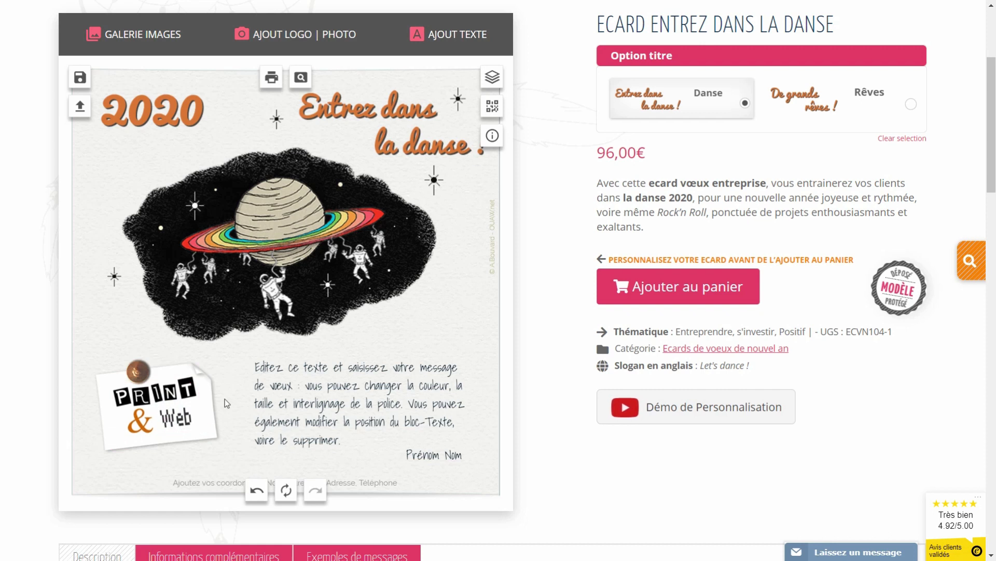
Upload once-upon-a-web.png, move it off the planet, and delete the PRINT & Web logo
{"action": "left_click", "coordinate": [290, 35]}
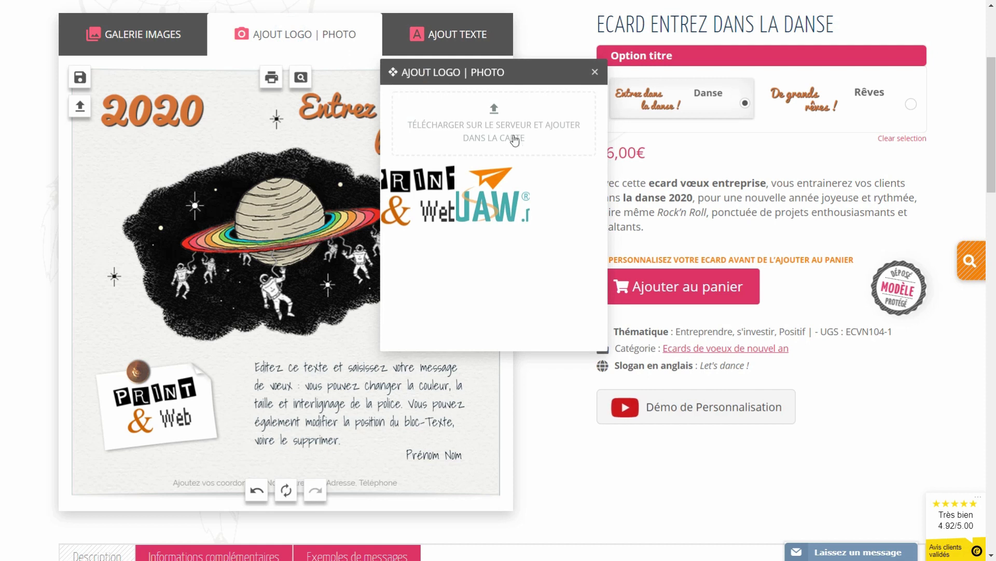
{"action": "left_click", "coordinate": [496, 120]}
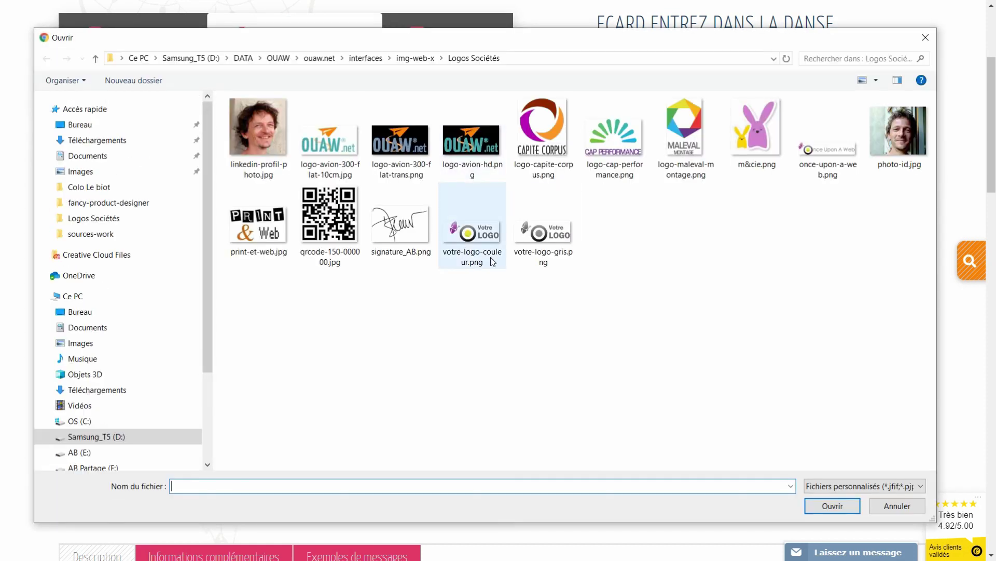
{"action": "left_click", "coordinate": [817, 147]}
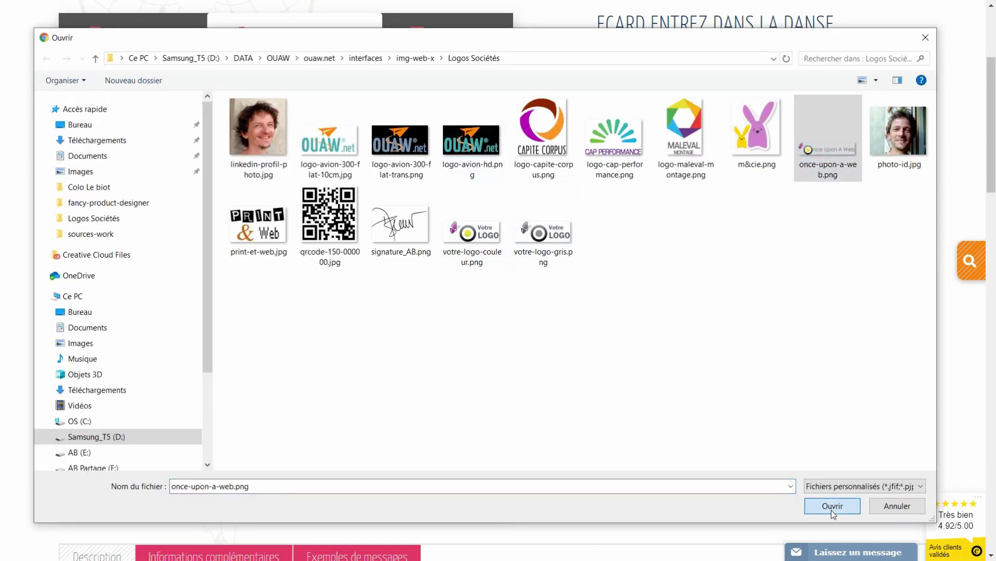
{"action": "left_click", "coordinate": [825, 507]}
{"action": "left_click_drag", "start_coordinate": [330, 293], "coordinate": [180, 446]}
{"action": "left_click", "coordinate": [157, 410]}
{"action": "left_click", "coordinate": [117, 437]}
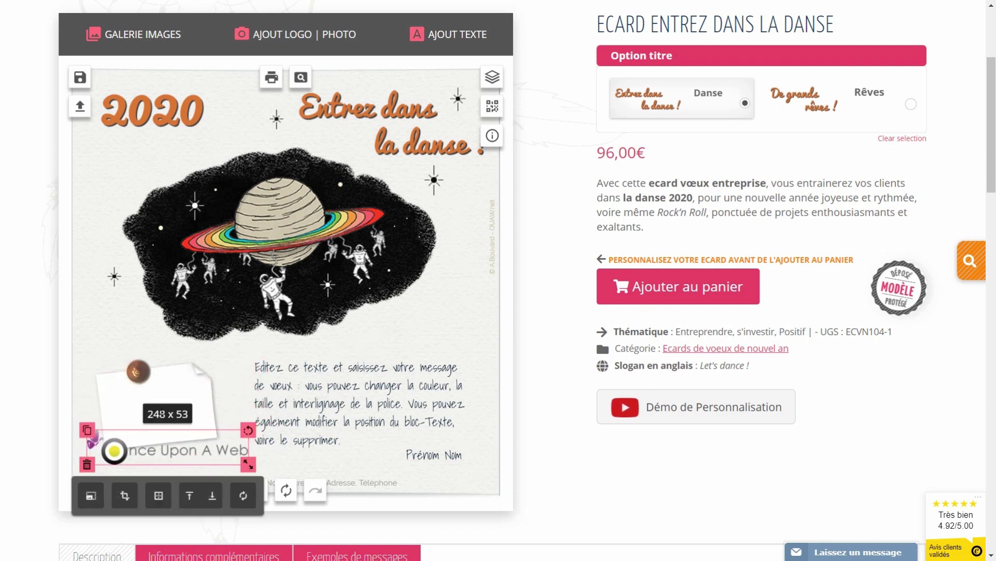
Adjust the pinned note's width and fit the Once Upon A Web logo on it at 220 x 47
{"action": "left_click", "coordinate": [131, 409]}
{"action": "left_click_drag", "start_coordinate": [218, 403], "coordinate": [243, 405]}
{"action": "left_click_drag", "start_coordinate": [199, 451], "coordinate": [202, 413]}
{"action": "left_click_drag", "start_coordinate": [252, 388], "coordinate": [240, 411]}
{"action": "left_click", "coordinate": [183, 408]}
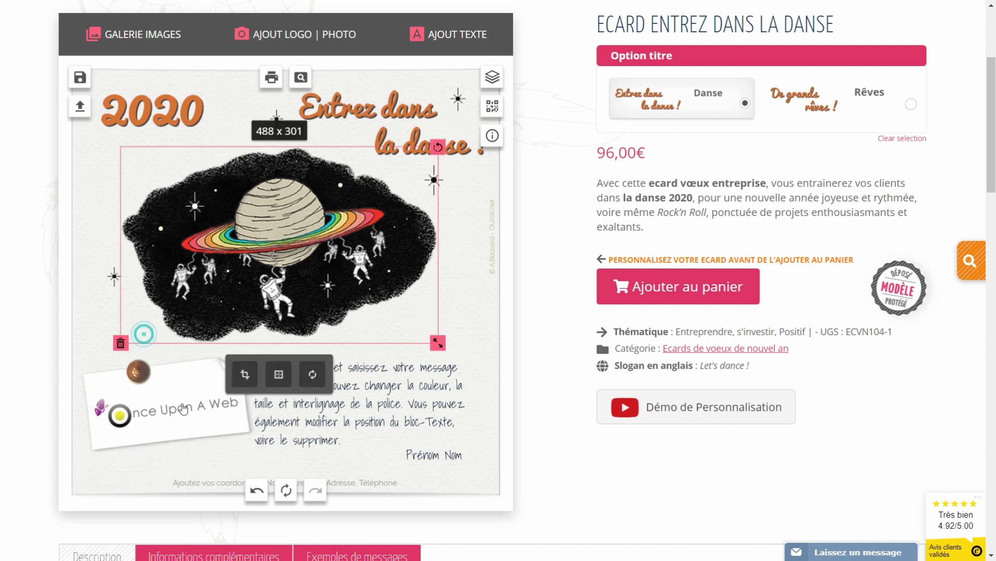
Replace the original paper note with a tilted rectangular post-it sticker beneath the pin and logo
{"action": "left_click", "coordinate": [174, 441]}
{"action": "left_click", "coordinate": [90, 457]}
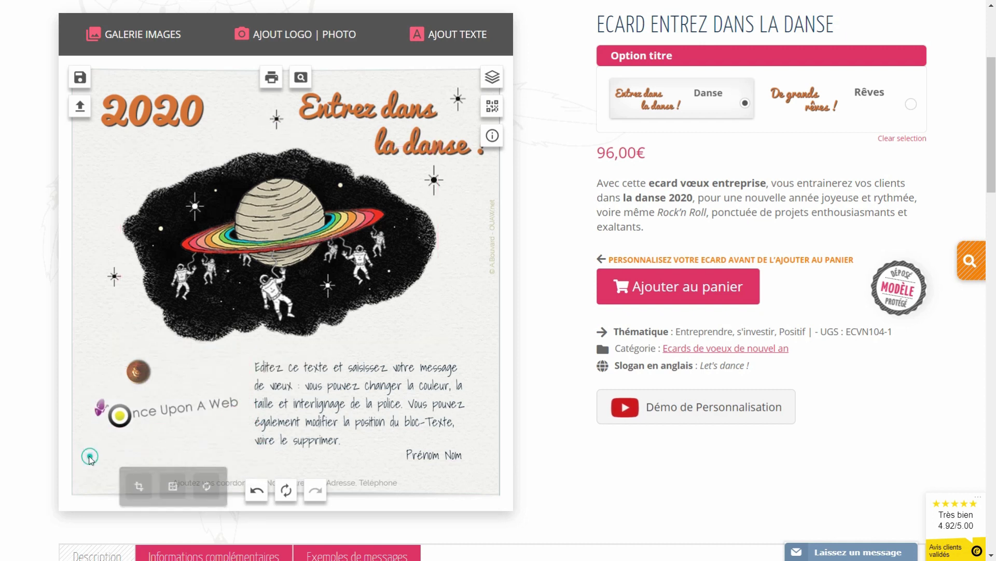
{"action": "left_click", "coordinate": [128, 47]}
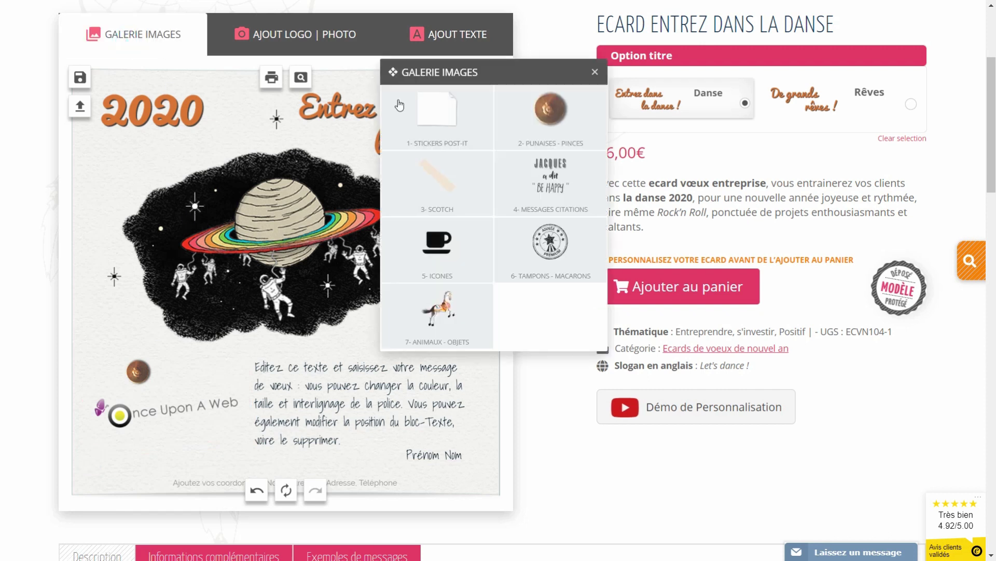
{"action": "left_click", "coordinate": [442, 118]}
{"action": "mouse_move", "coordinate": [564, 183]}
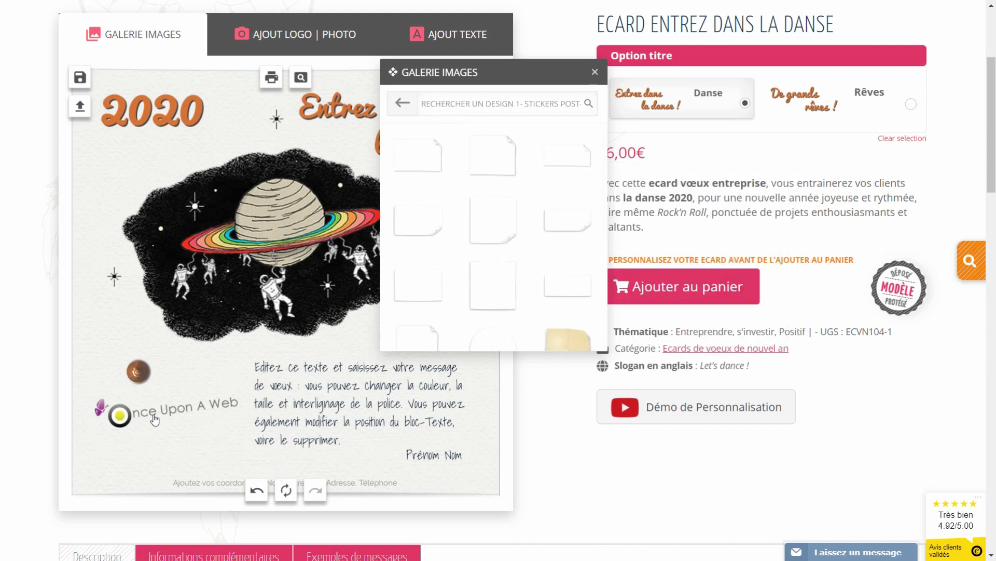
{"action": "left_click", "coordinate": [568, 159]}
{"action": "left_click_drag", "start_coordinate": [285, 288], "coordinate": [181, 396]}
{"action": "left_click", "coordinate": [227, 476]}
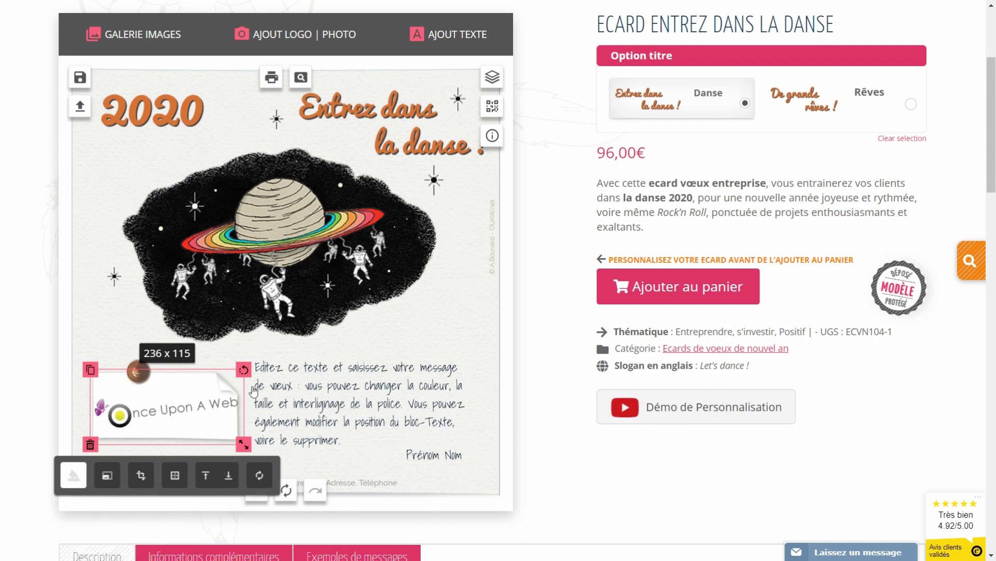
{"action": "left_click_drag", "start_coordinate": [241, 367], "coordinate": [247, 396]}
Shift the message text and the Prénom Nom signature slightly right
{"action": "left_click_drag", "start_coordinate": [304, 409], "coordinate": [325, 412]}
{"action": "left_click_drag", "start_coordinate": [434, 455], "coordinate": [449, 453]}
{"action": "left_click", "coordinate": [390, 344]}
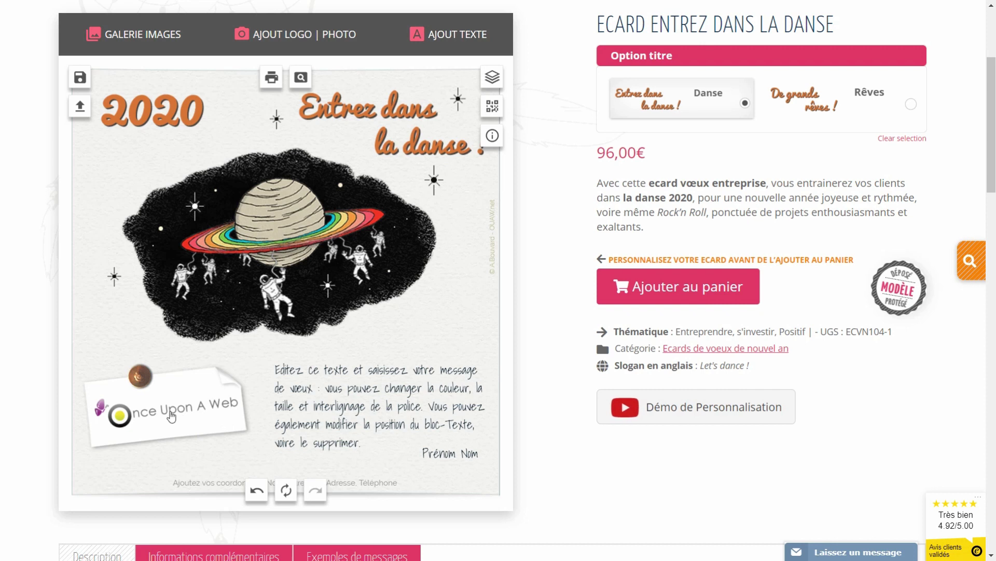
Move the logo to the bottom left and delete the white paper and small planet stickers
{"action": "left_click_drag", "start_coordinate": [170, 415], "coordinate": [213, 463]}
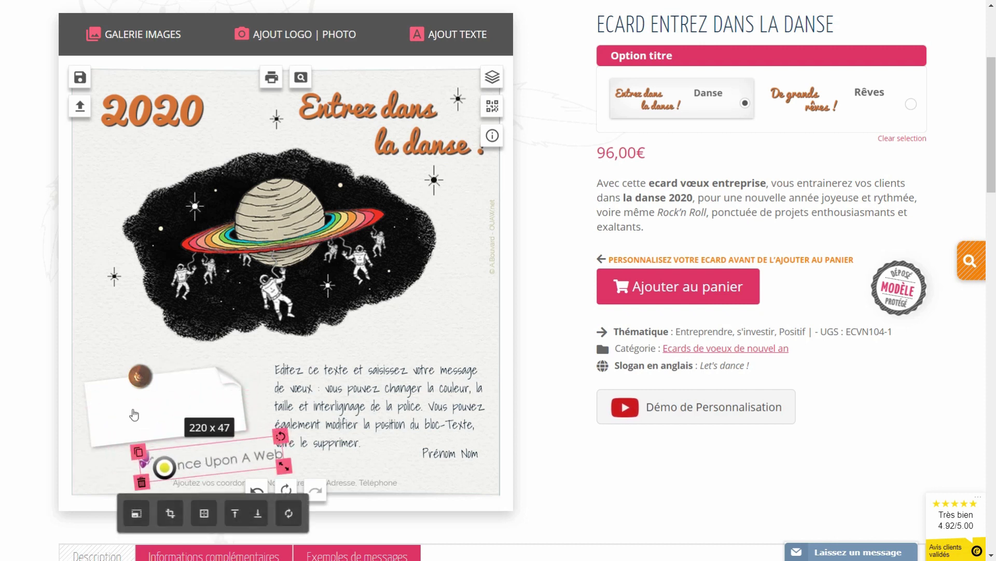
{"action": "left_click", "coordinate": [133, 411]}
{"action": "key", "text": "Delete"}
{"action": "left_click", "coordinate": [133, 377]}
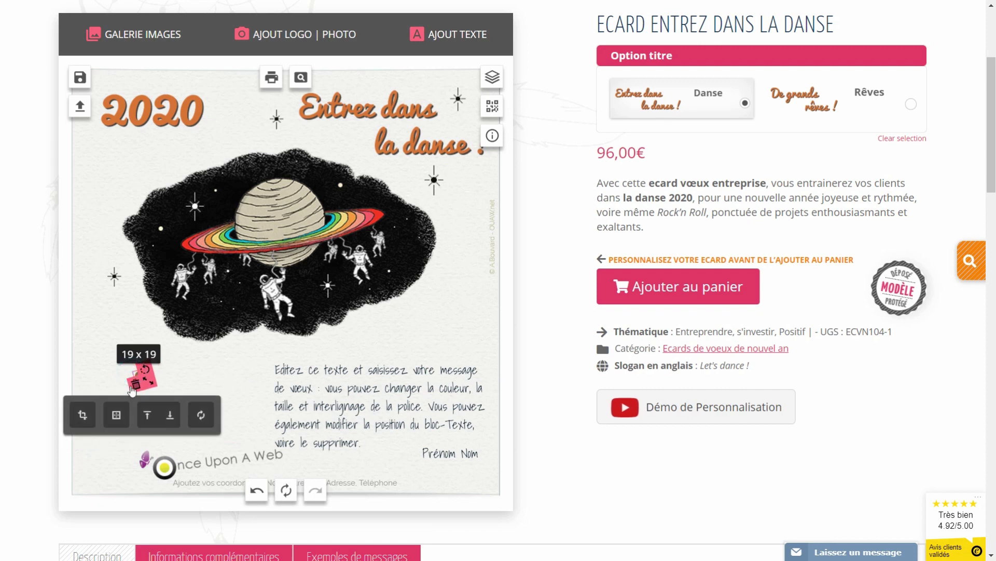
{"action": "key", "text": "Delete"}
Set the Once Upon A Web logo level at the lower left, 231 x 49
{"action": "left_click_drag", "start_coordinate": [186, 470], "coordinate": [142, 396]}
{"action": "left_click_drag", "start_coordinate": [240, 367], "coordinate": [241, 367]}
{"action": "left_click", "coordinate": [239, 435]}
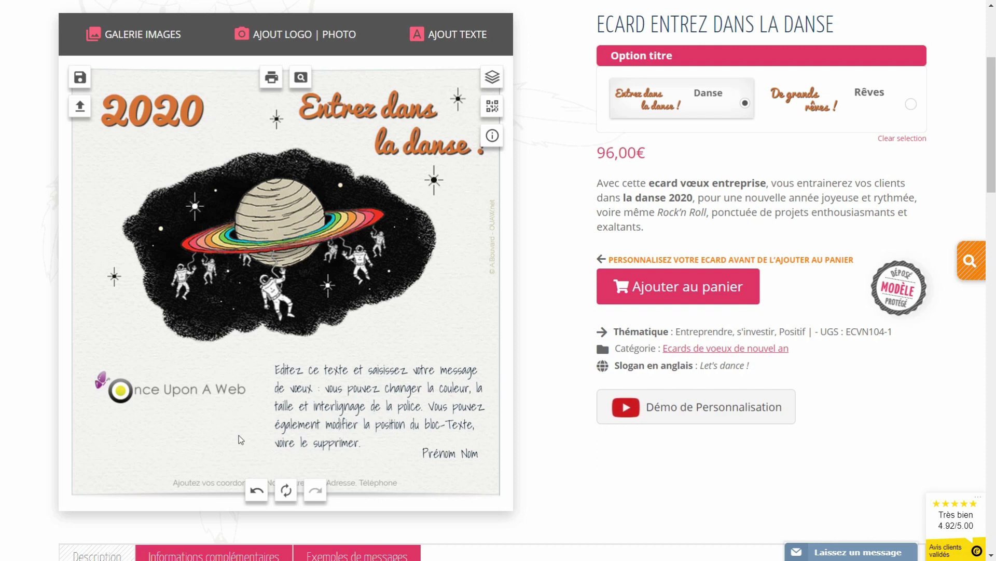
{"action": "left_click", "coordinate": [146, 395]}
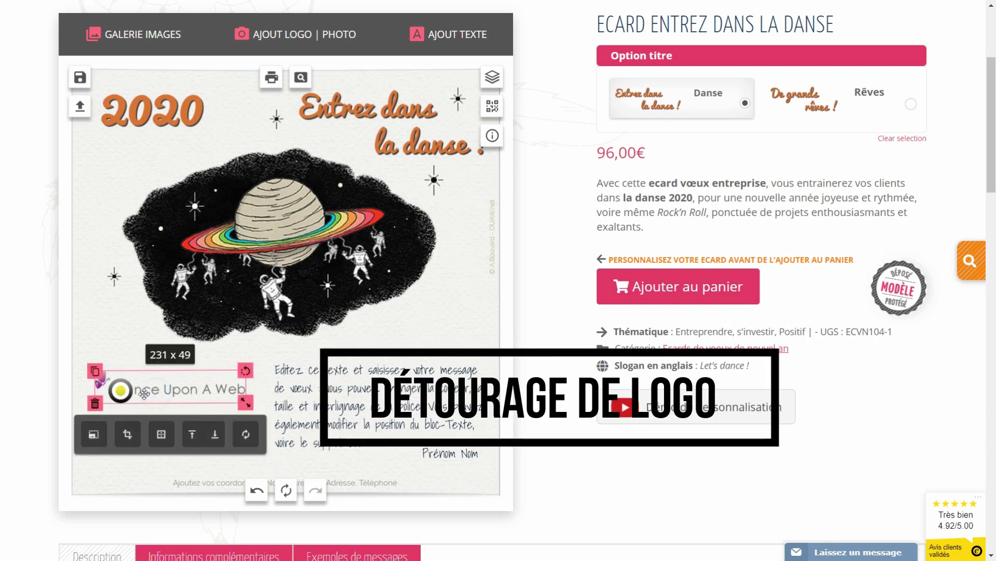
Swap the Once Upon A Web logo for the Print & Web logo at the lower left, then open Edition avancée
{"action": "left_click", "coordinate": [95, 403]}
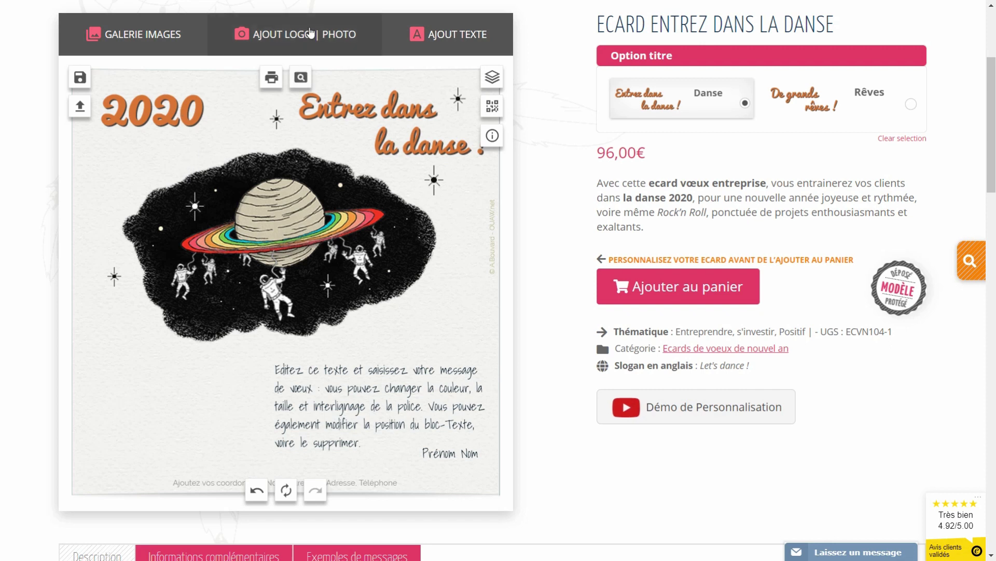
{"action": "left_click", "coordinate": [278, 36]}
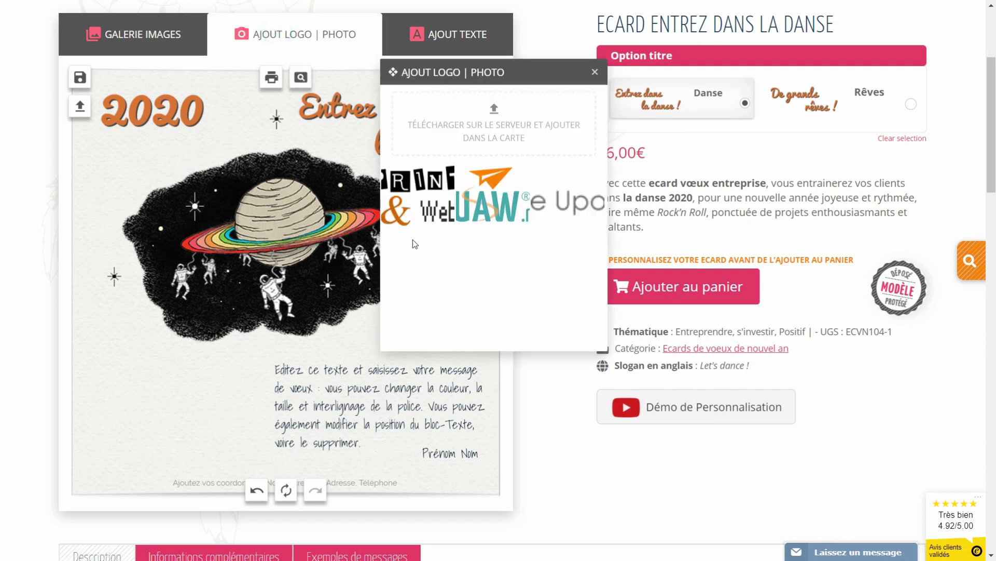
{"action": "mouse_move", "coordinate": [410, 203]}
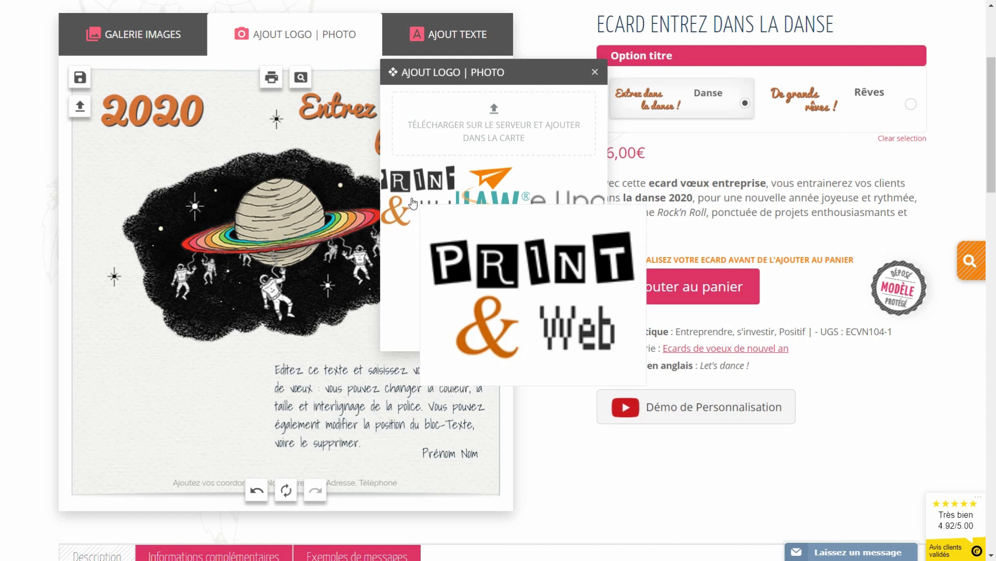
{"action": "left_click", "coordinate": [410, 203]}
{"action": "left_click_drag", "start_coordinate": [303, 268], "coordinate": [181, 400]}
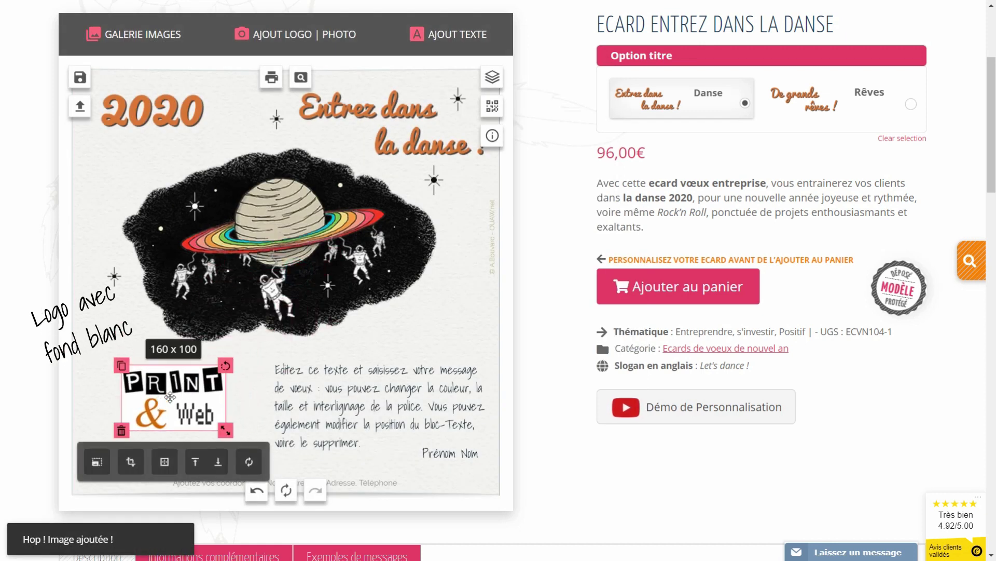
{"action": "left_click", "coordinate": [97, 462]}
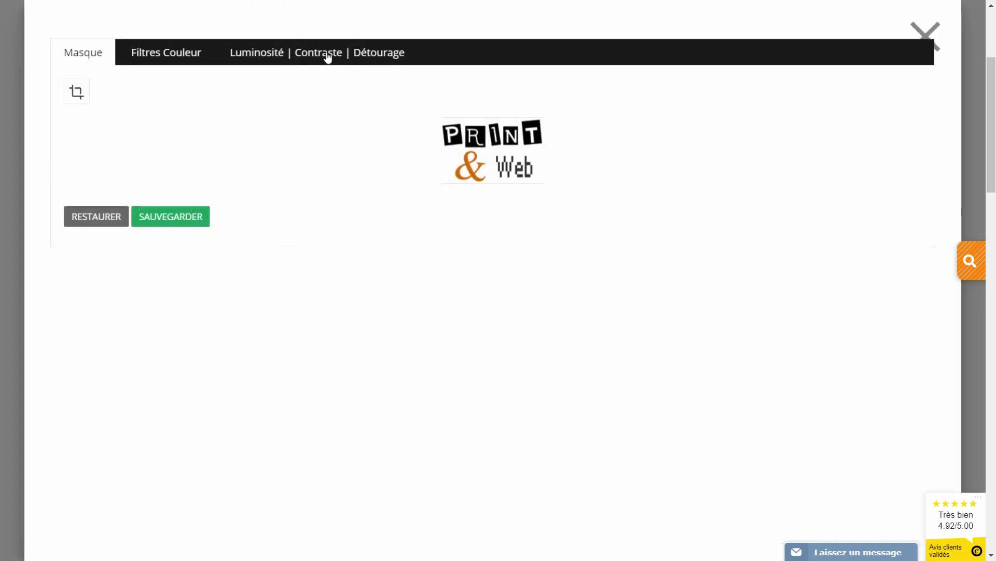
Enable Détourage on the Print & Web logo at 0.09 transparency, save, and nudge it left
{"action": "left_click", "coordinate": [373, 58]}
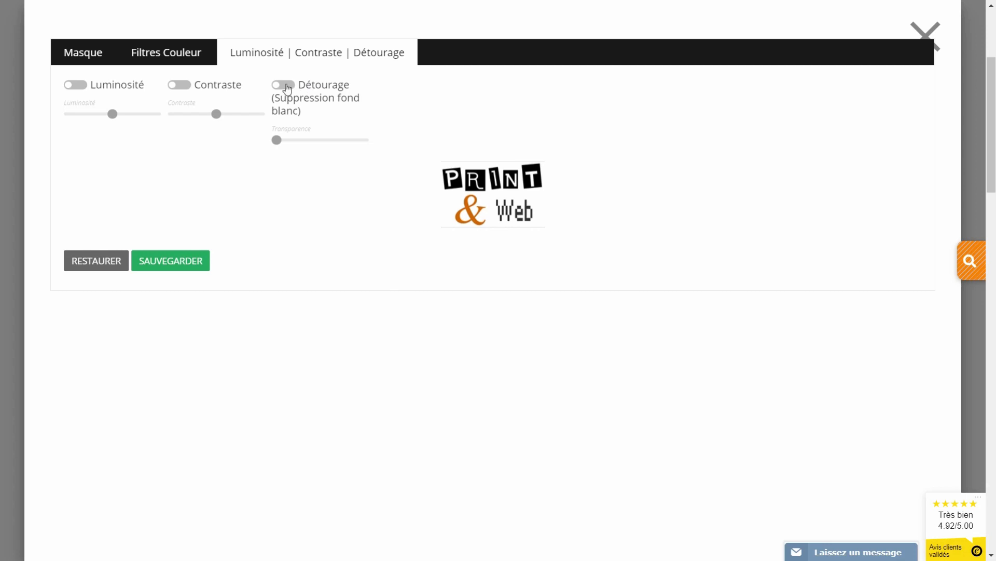
{"action": "left_click", "coordinate": [292, 86]}
{"action": "left_click_drag", "start_coordinate": [277, 141], "coordinate": [373, 151]}
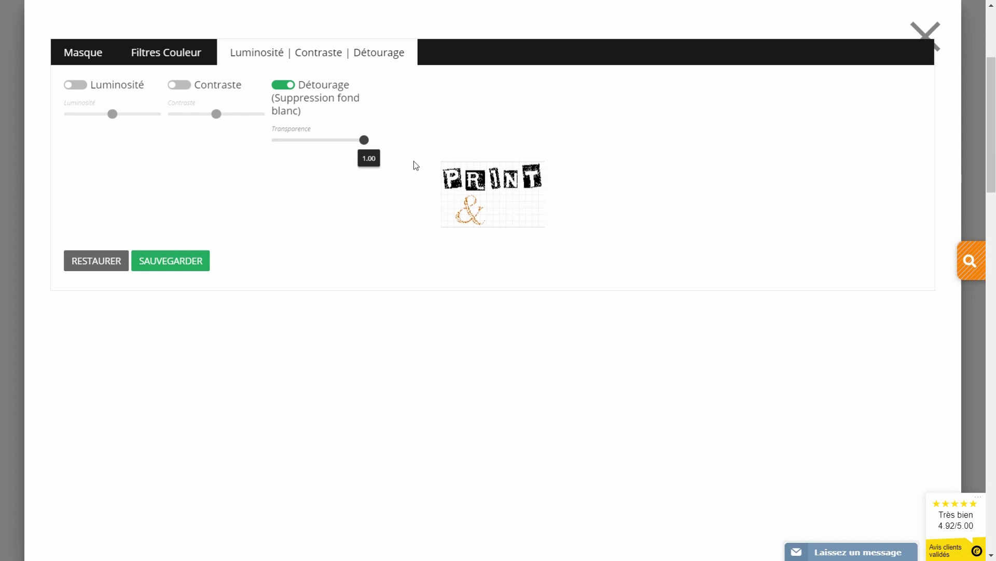
{"action": "left_click_drag", "start_coordinate": [365, 145], "coordinate": [284, 147]}
{"action": "left_click", "coordinate": [164, 265]}
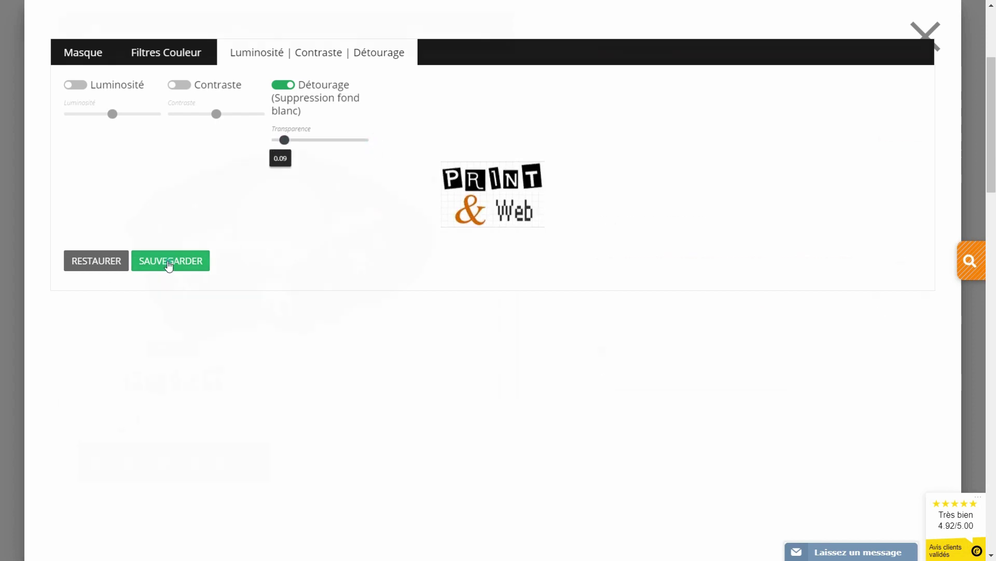
{"action": "left_click_drag", "start_coordinate": [181, 384], "coordinate": [163, 383]}
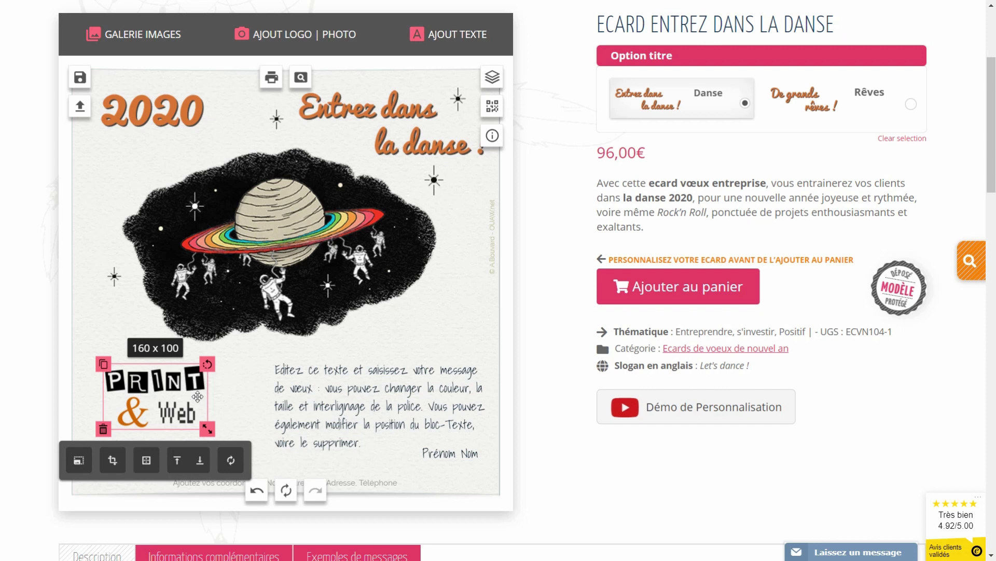
Settle the Print & Web logo at the lower left beside the message text block
{"action": "left_click_drag", "start_coordinate": [158, 400], "coordinate": [201, 276]}
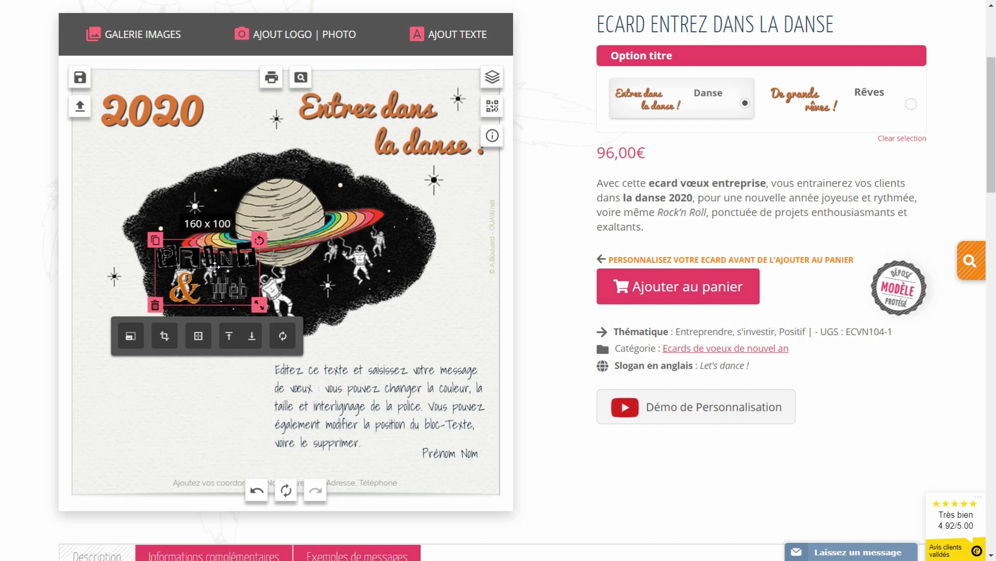
{"action": "left_click_drag", "start_coordinate": [231, 258], "coordinate": [186, 363]}
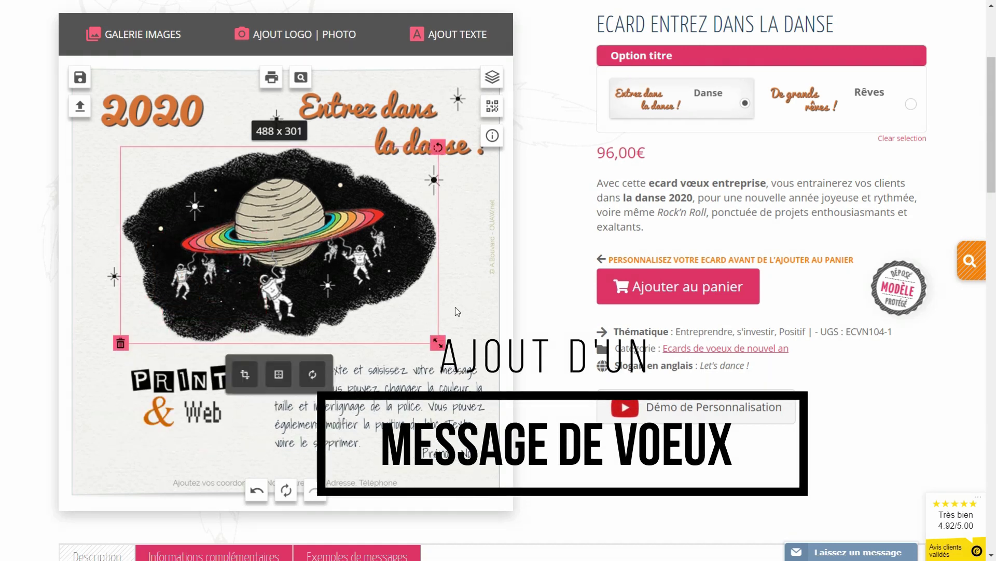
{"action": "left_click", "coordinate": [396, 406]}
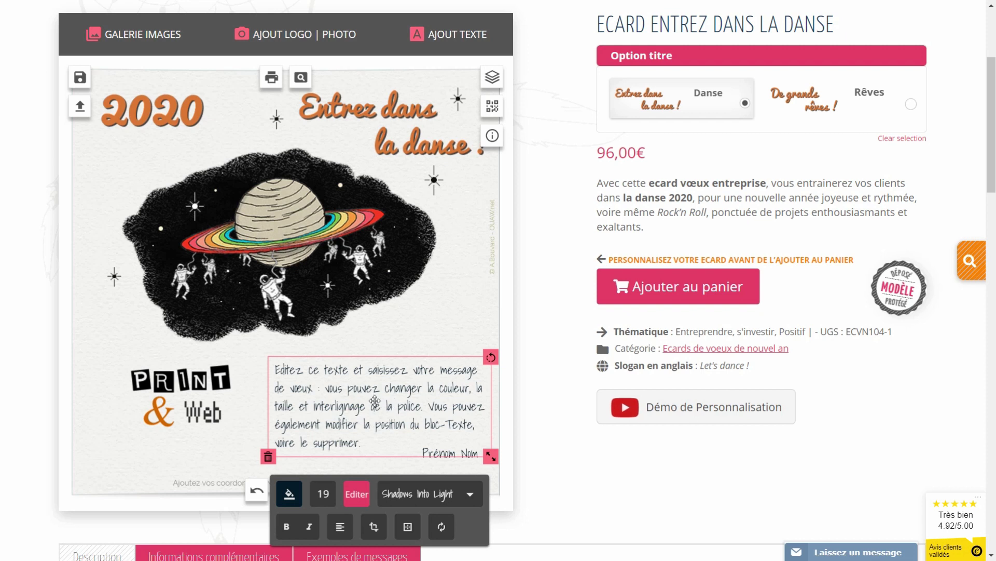
Rewrite the message as 'Je vous souhaite une belle année 2020 pleine de satisfactions, de projets et de réussite'
{"action": "double_click", "coordinate": [375, 401]}
{"action": "left_click_drag", "start_coordinate": [362, 444], "coordinate": [272, 370]}
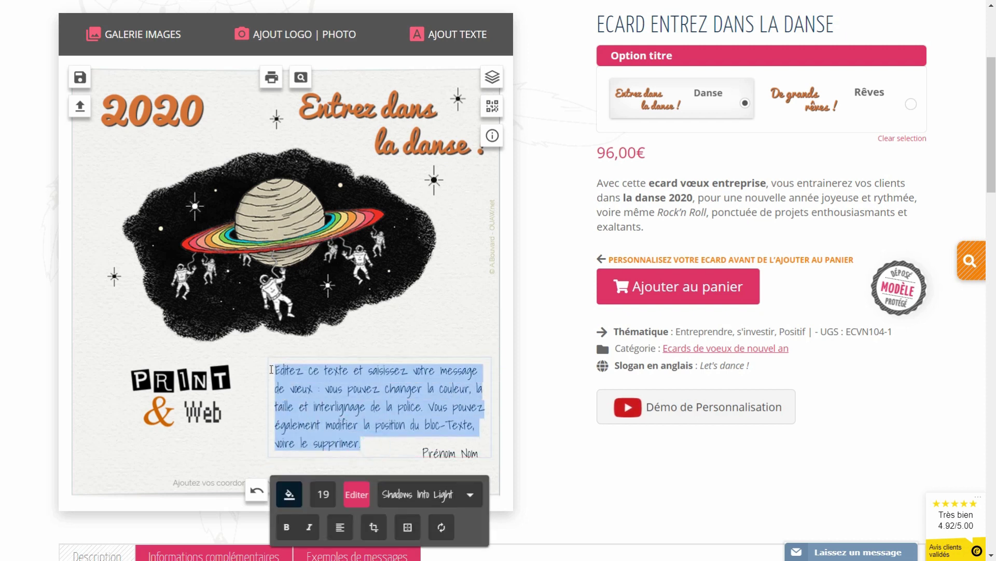
{"action": "type", "text": "Je vous"}
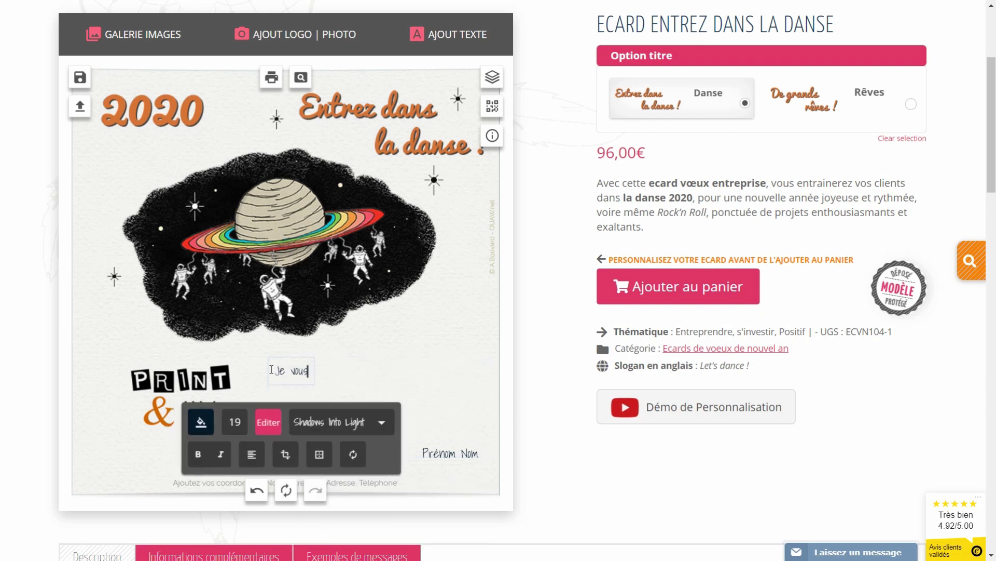
{"action": "type", "text": " souhaite une "}
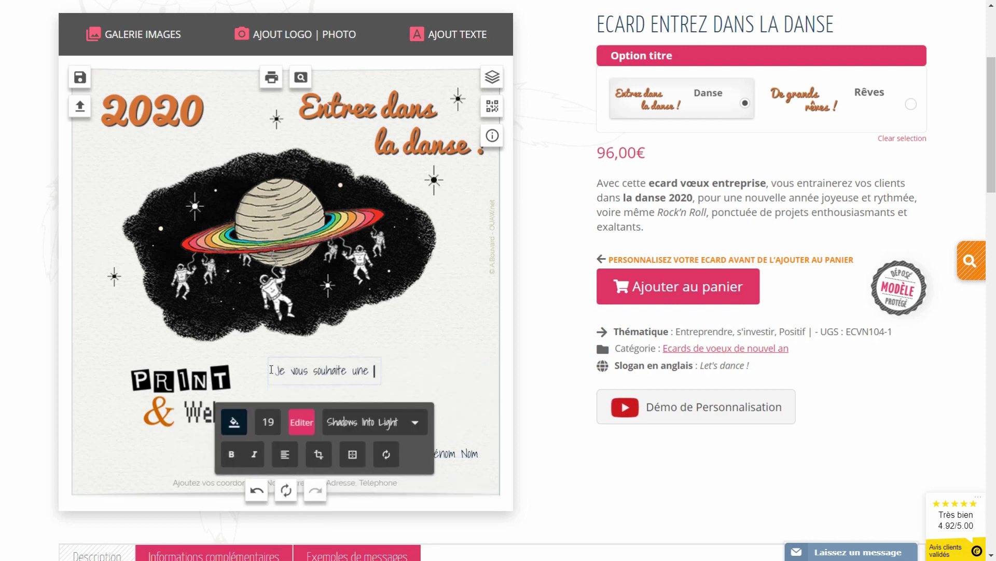
{"action": "type", "text": "belle année 2020"}
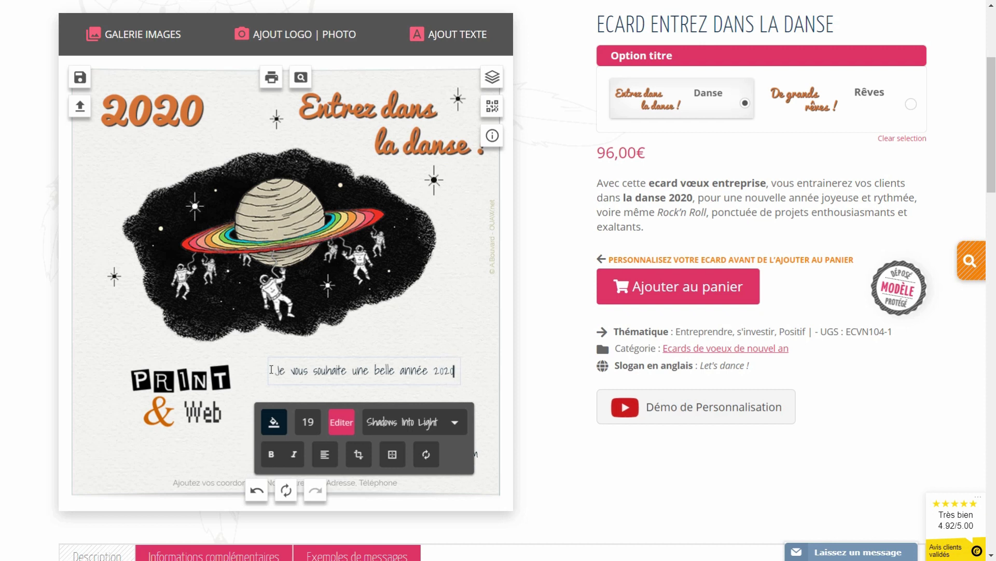
{"action": "key", "text": "Return"}
{"action": "type", "text": "pleine de sataisfactio"}
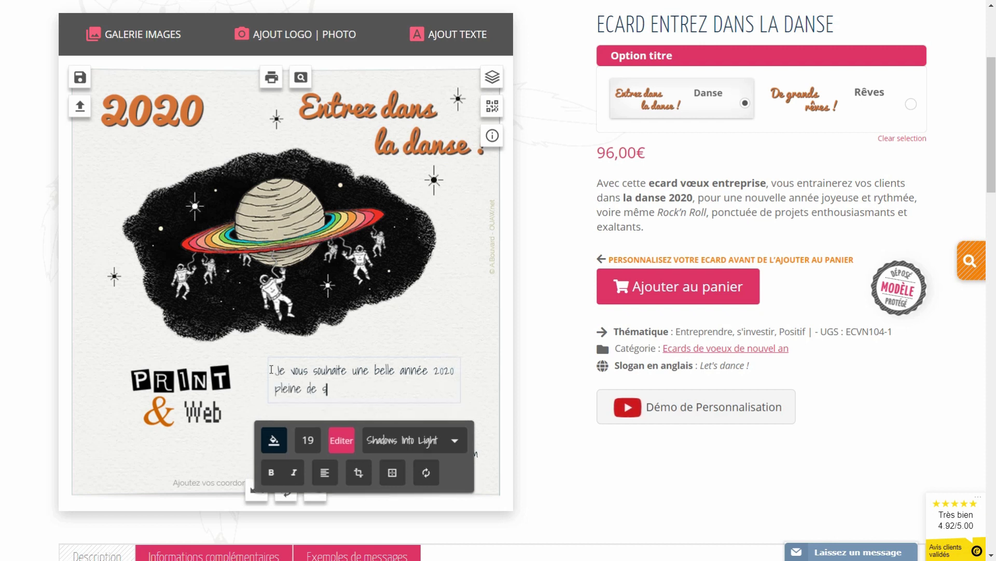
{"action": "key", "text": "BackSpace"}
{"action": "key", "text": "BackSpace"}
{"action": "key", "text": "BackSpace"}
{"action": "key", "text": "BackSpace"}
{"action": "key", "text": "BackSpace"}
{"action": "key", "text": "BackSpace"}
{"action": "key", "text": "BackSpace"}
{"action": "key", "text": "BackSpace"}
{"action": "key", "text": "BackSpace"}
{"action": "type", "text": "isfactions, de "}
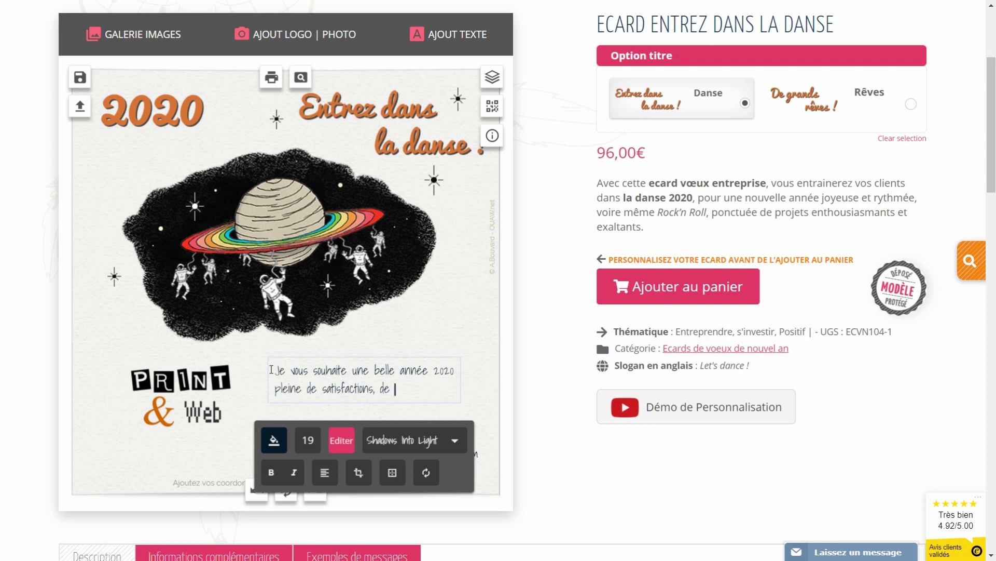
{"action": "type", "text": "projets et de"}
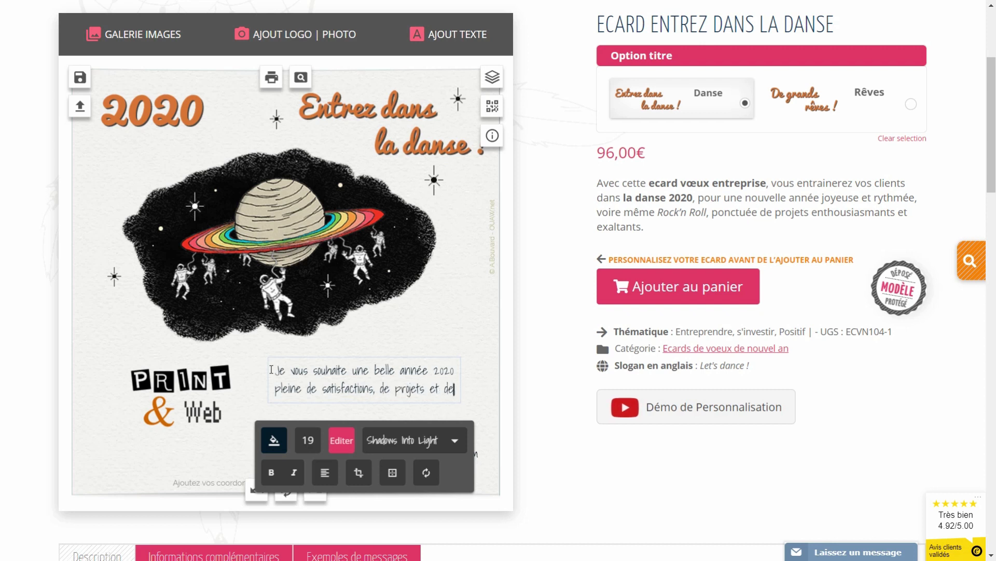
{"action": "key", "text": "Return"}
{"action": "type", "text": "réussite"}
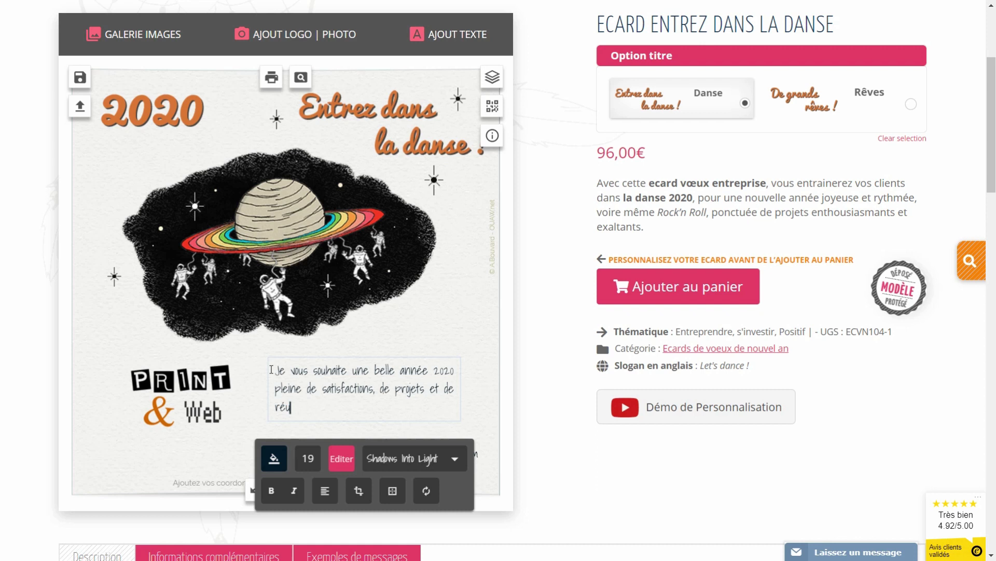
{"action": "left_click", "coordinate": [468, 323]}
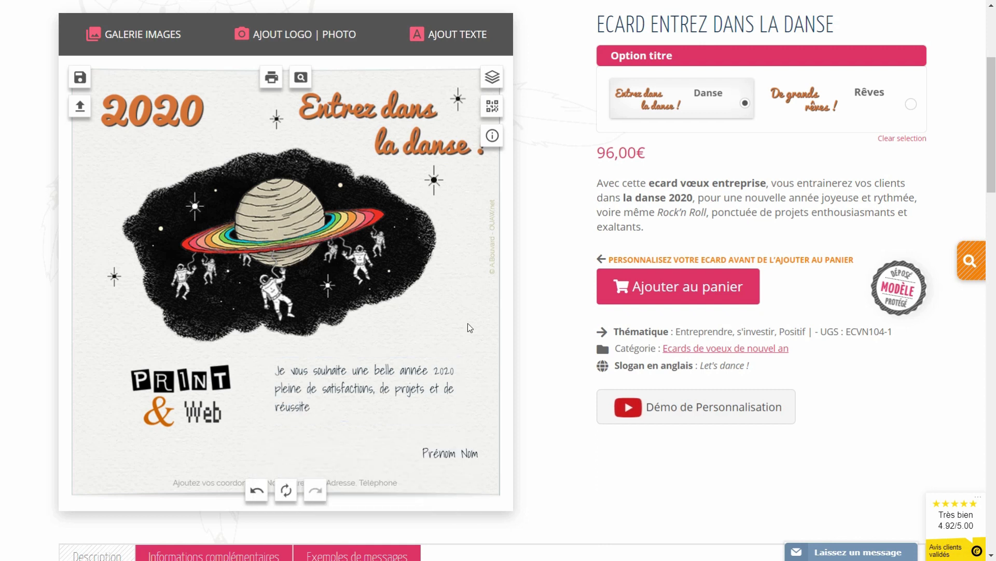
Show Exemples de messages, select the first Rock'n Roll example, then select the card's message box
{"action": "scroll", "coordinate": [468, 323], "scroll_direction": "down", "scroll_amount": 1}
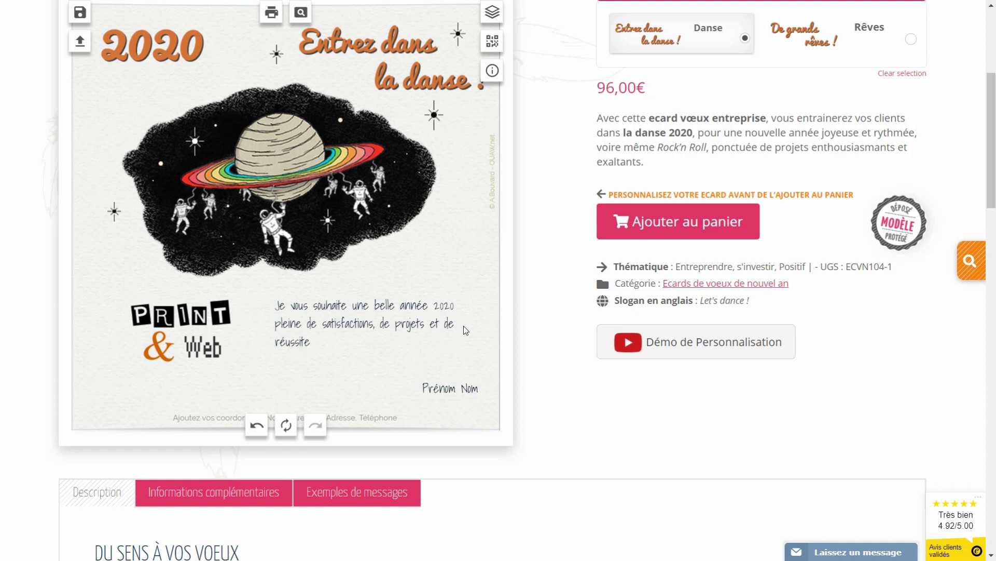
{"action": "left_click", "coordinate": [353, 493]}
{"action": "scroll", "coordinate": [348, 492], "scroll_direction": "down", "scroll_amount": 6}
{"action": "left_click_drag", "start_coordinate": [178, 322], "coordinate": [122, 264]}
{"action": "key", "text": "ctrl+c"}
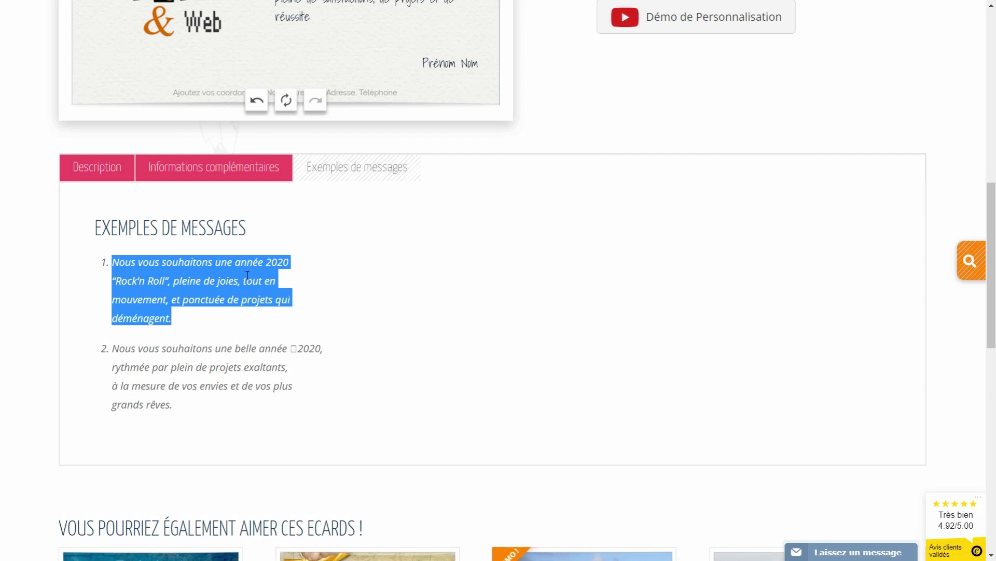
{"action": "scroll", "coordinate": [247, 275], "scroll_direction": "up", "scroll_amount": 5}
{"action": "left_click", "coordinate": [331, 261]}
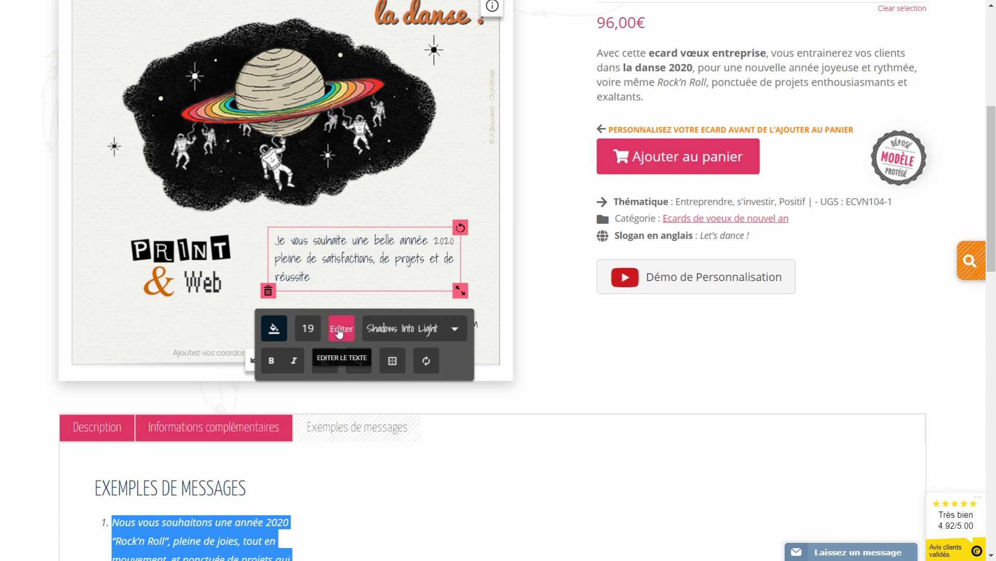
Replace the card message with the pasted 2020 Rock'n Roll example wish
{"action": "left_click", "coordinate": [339, 331]}
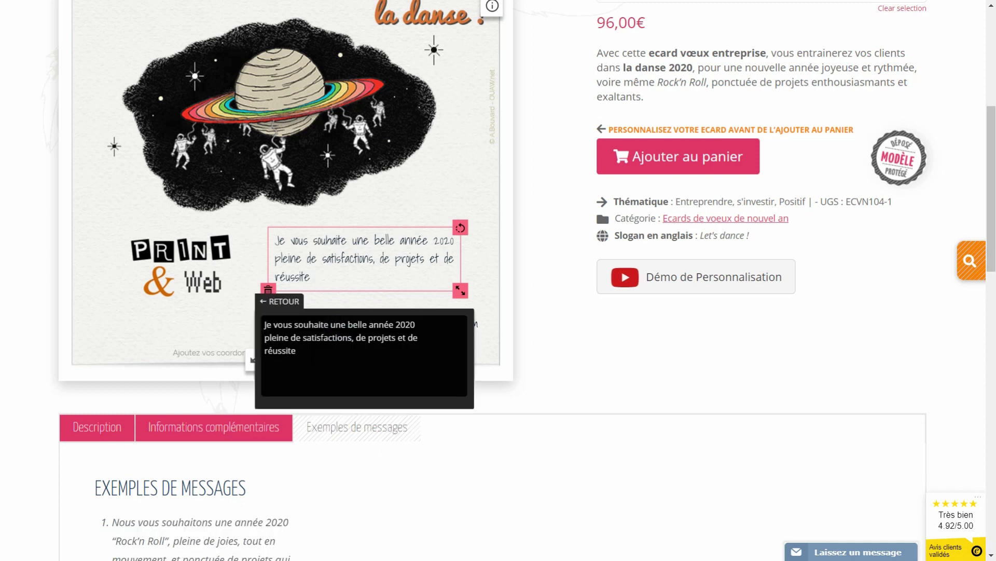
{"action": "left_click_drag", "start_coordinate": [325, 356], "coordinate": [257, 332]}
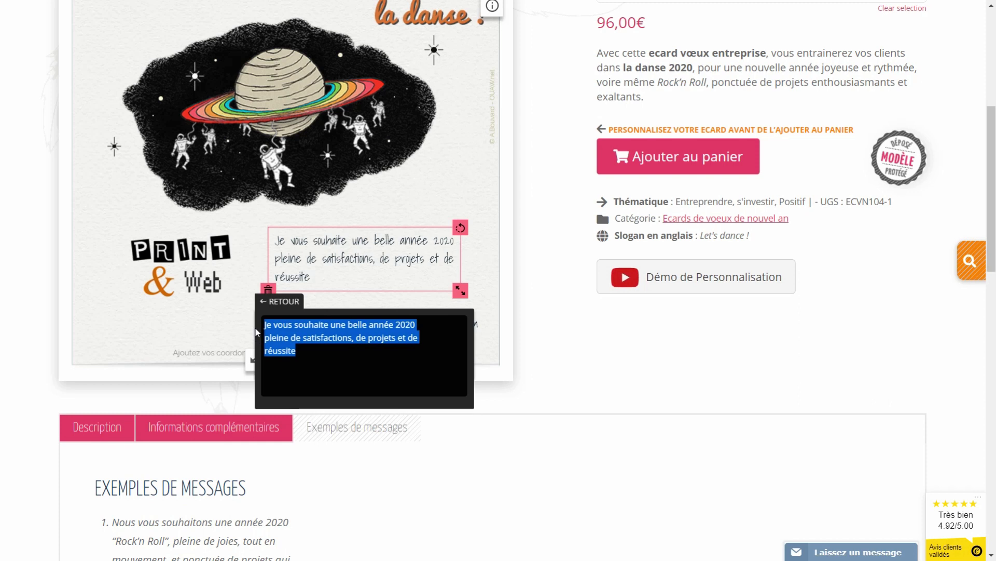
{"action": "key", "text": "BackSpace"}
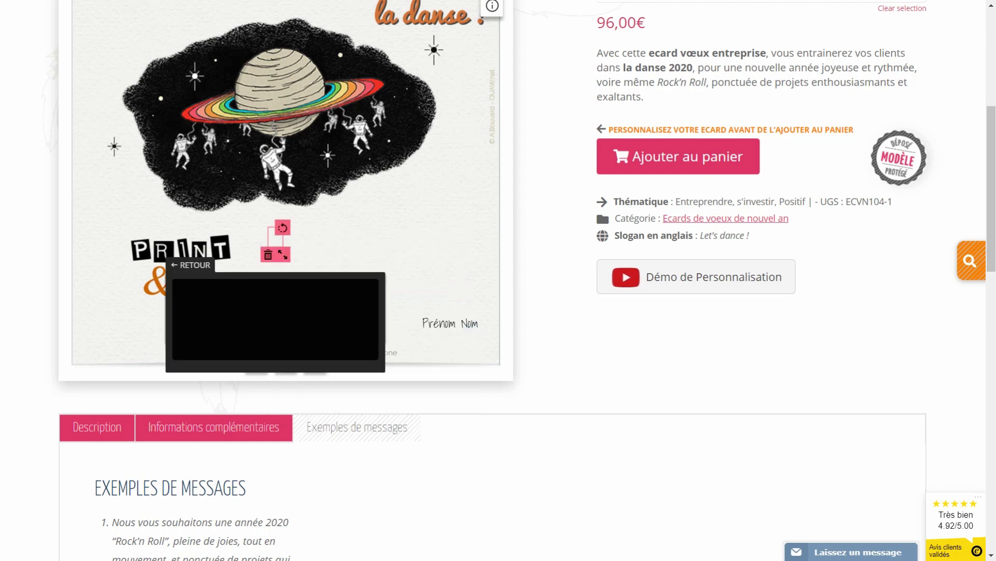
{"action": "key", "text": "ctrl+v"}
{"action": "left_click", "coordinate": [404, 197]}
Shift the message box slightly right and move Prénom Nom up beneath it
{"action": "left_click", "coordinate": [365, 258]}
{"action": "left_click_drag", "start_coordinate": [363, 259], "coordinate": [384, 259]}
{"action": "left_click_drag", "start_coordinate": [437, 325], "coordinate": [423, 311]}
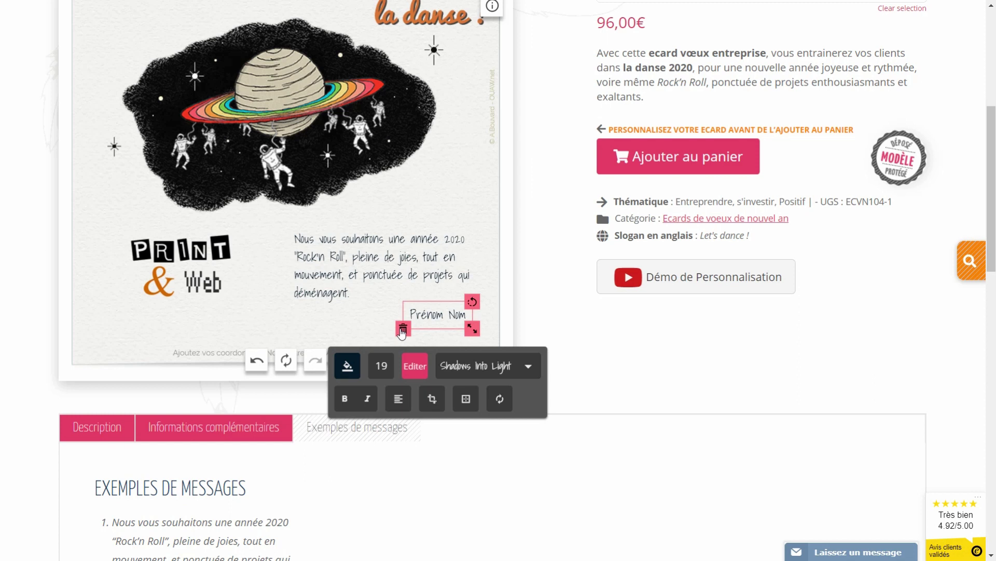
Swap the Prénom Nom placeholder for a new text block with the sender's full name, placed under the message at lower right
{"action": "left_click", "coordinate": [404, 330]}
{"action": "scroll", "coordinate": [398, 323], "scroll_direction": "up", "scroll_amount": 3}
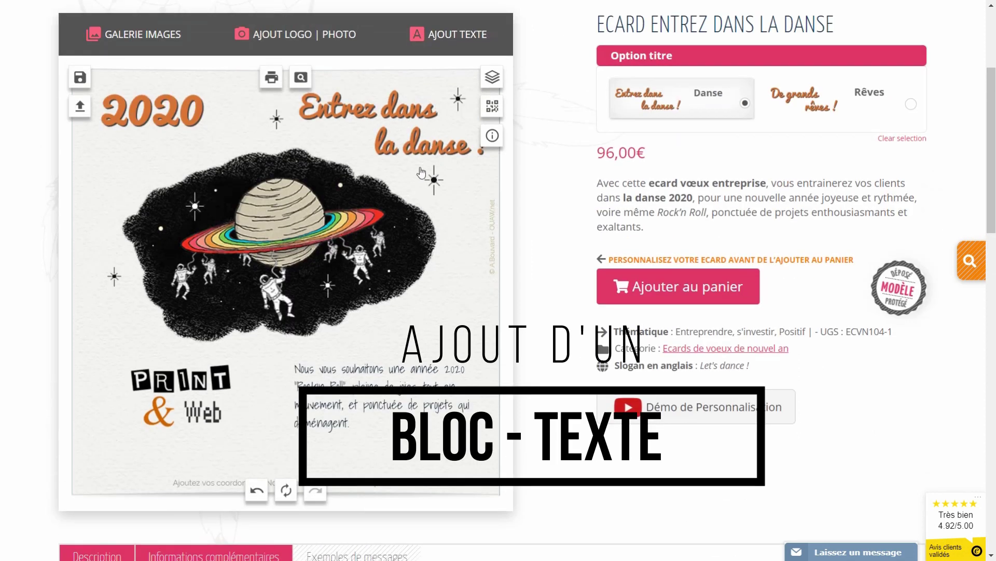
{"action": "left_click", "coordinate": [446, 40]}
{"action": "left_click", "coordinate": [463, 117]}
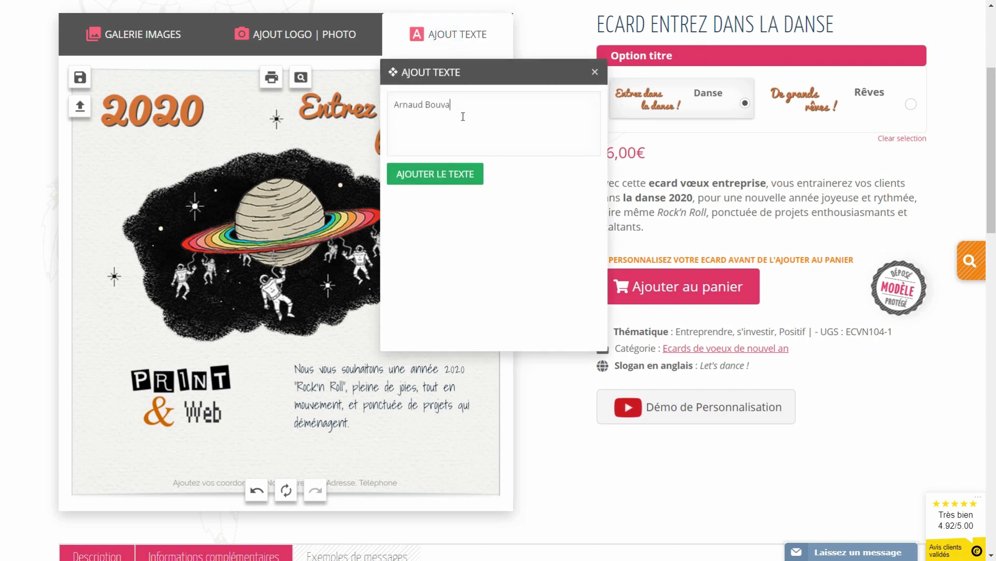
{"action": "left_click", "coordinate": [453, 179]}
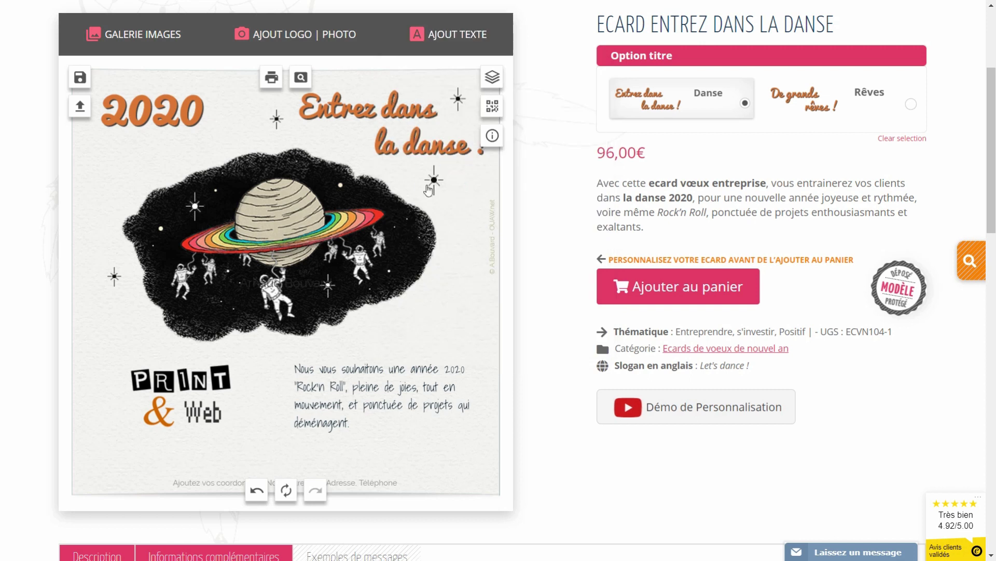
{"action": "left_click_drag", "start_coordinate": [303, 283], "coordinate": [436, 439]}
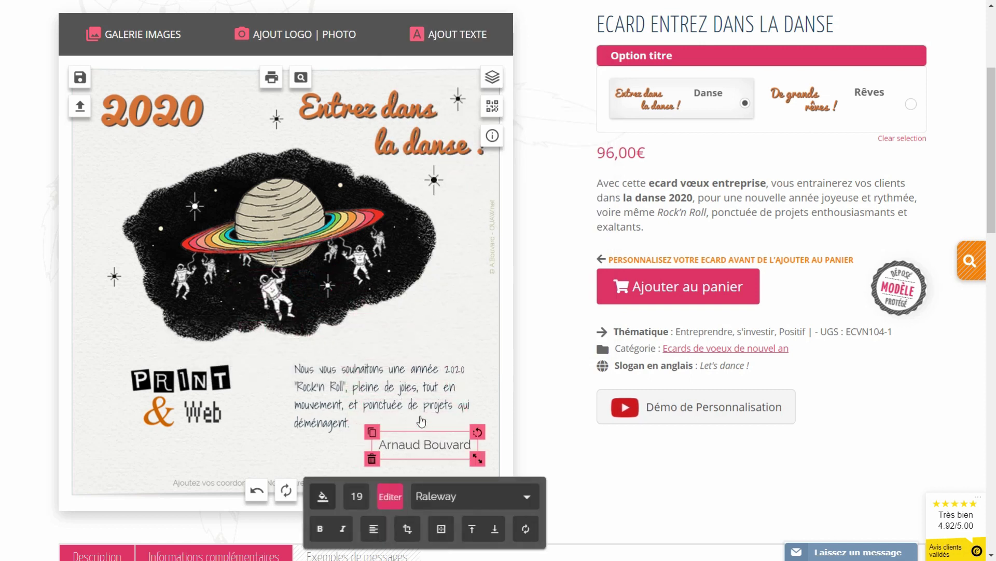
Check the message's font and colour, then set the signature font to Shadows Into Light
{"action": "left_click", "coordinate": [358, 403]}
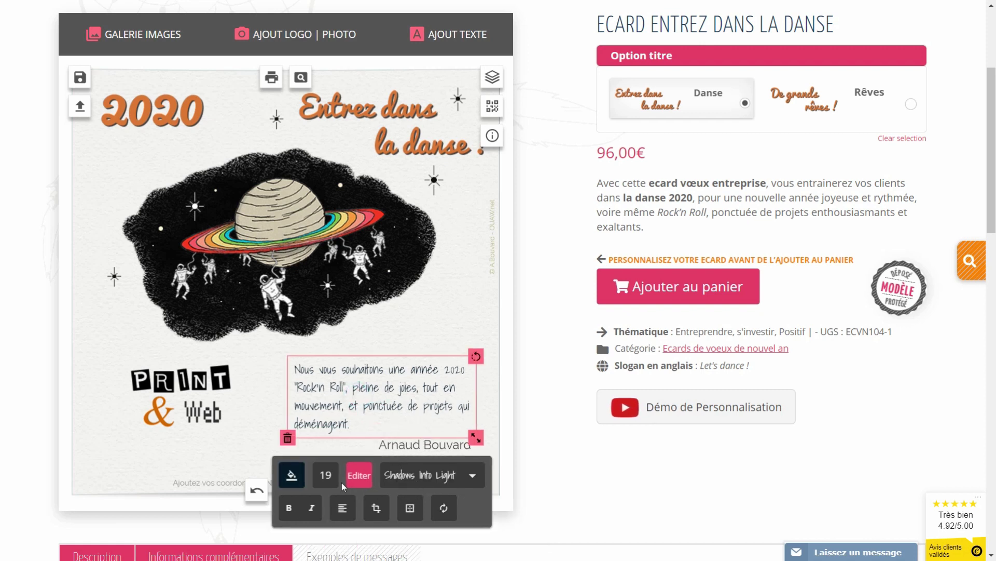
{"action": "left_click", "coordinate": [291, 475]}
{"action": "scroll", "coordinate": [416, 387], "scroll_direction": "down", "scroll_amount": 3}
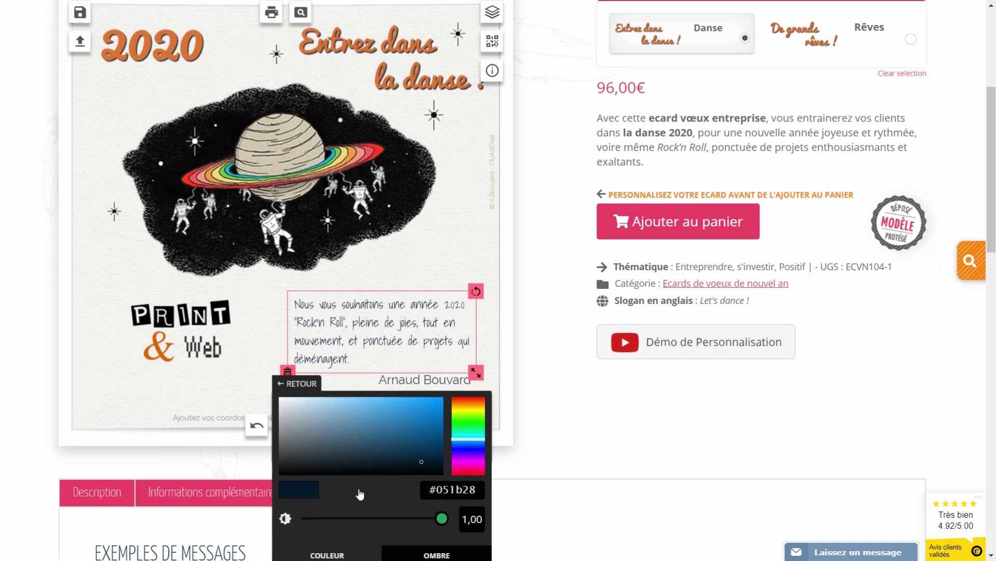
{"action": "left_click", "coordinate": [421, 316]}
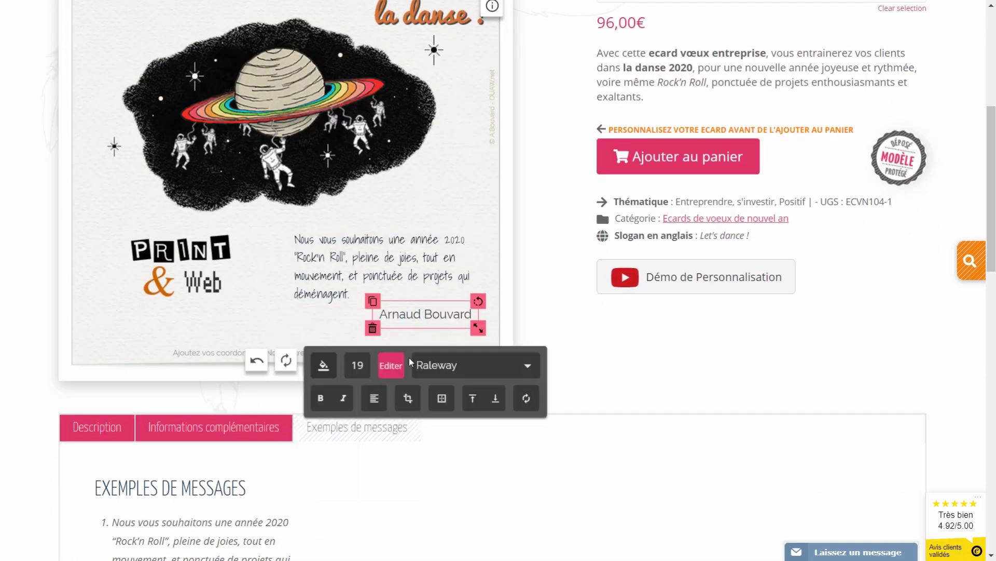
{"action": "left_click", "coordinate": [447, 364]}
{"action": "scroll", "coordinate": [388, 434], "scroll_direction": "down", "scroll_amount": 4}
{"action": "scroll", "coordinate": [388, 434], "scroll_direction": "down", "scroll_amount": 2}
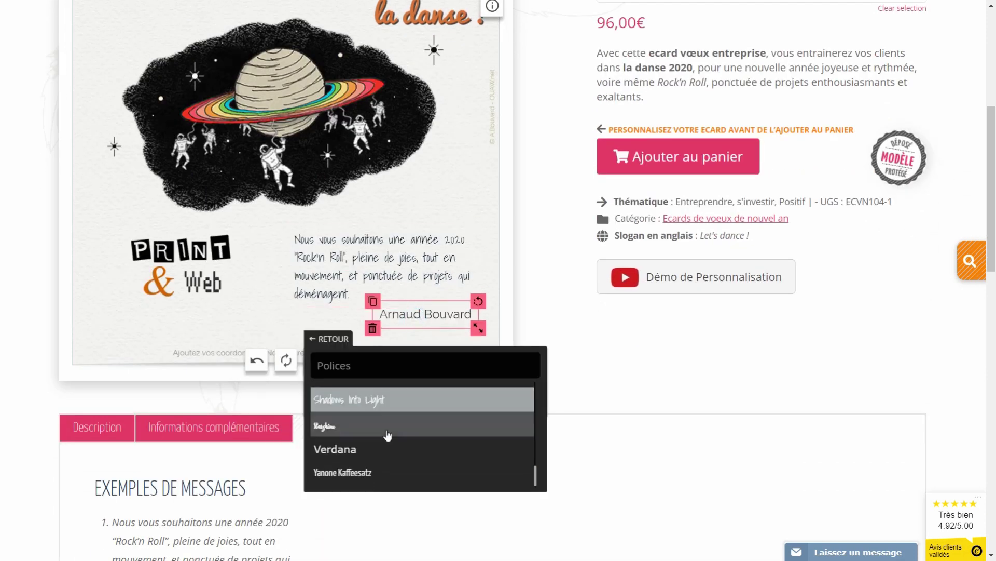
{"action": "left_click", "coordinate": [349, 401]}
{"action": "left_click", "coordinate": [340, 340]}
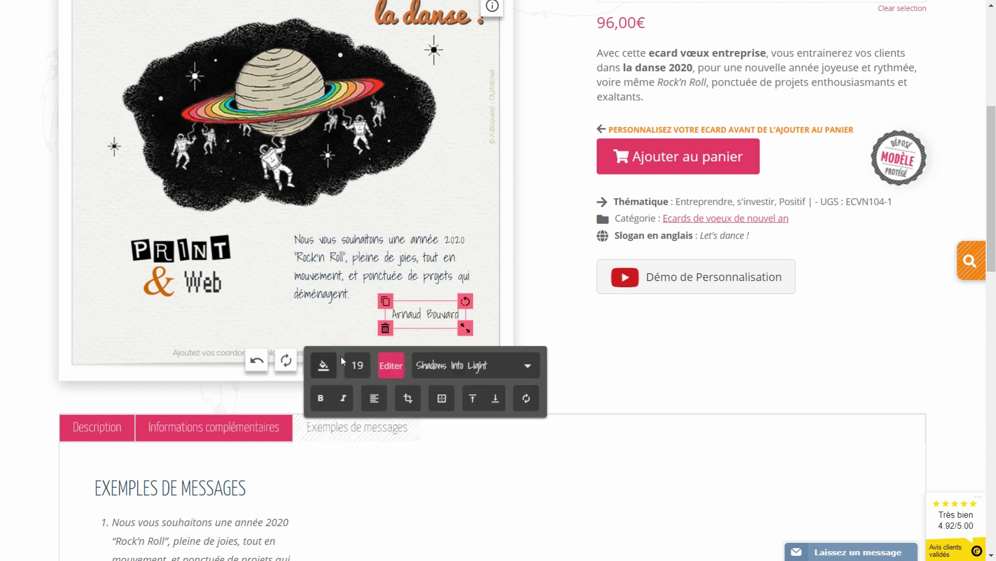
Set the signature font size to 19
{"action": "left_click", "coordinate": [356, 366]}
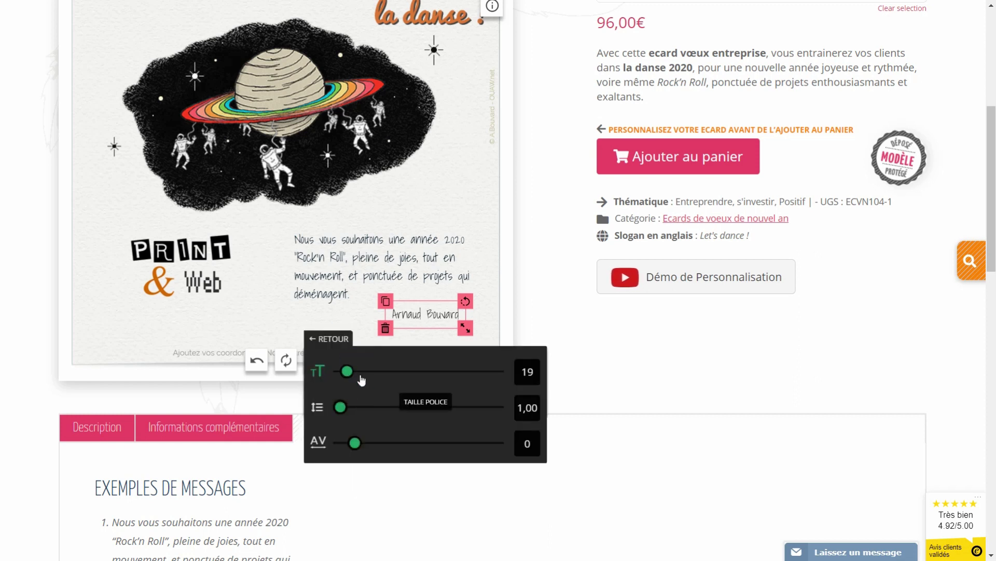
{"action": "left_click", "coordinate": [329, 338]}
{"action": "left_click", "coordinate": [356, 366]}
{"action": "double_click", "coordinate": [528, 371]}
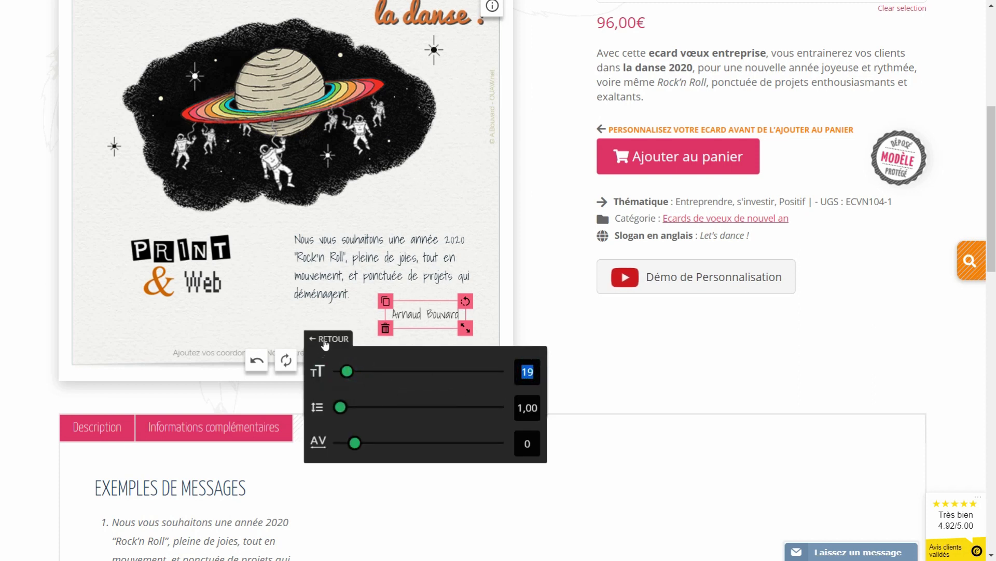
{"action": "left_click", "coordinate": [325, 343]}
Colour the signature dark grey #282727 and nudge it right beneath the message
{"action": "left_click", "coordinate": [319, 366]}
{"action": "left_click", "coordinate": [321, 419]}
{"action": "left_click", "coordinate": [315, 418]}
{"action": "left_click", "coordinate": [257, 307]}
{"action": "left_click_drag", "start_coordinate": [415, 311], "coordinate": [421, 308]}
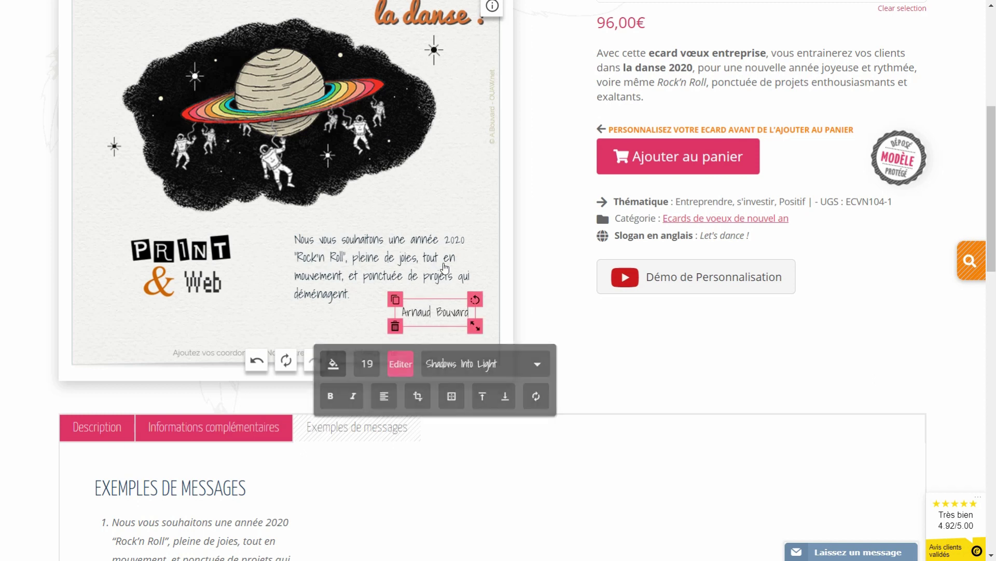
{"action": "left_click", "coordinate": [465, 219]}
{"action": "scroll", "coordinate": [256, 401], "scroll_direction": "up", "scroll_amount": 1}
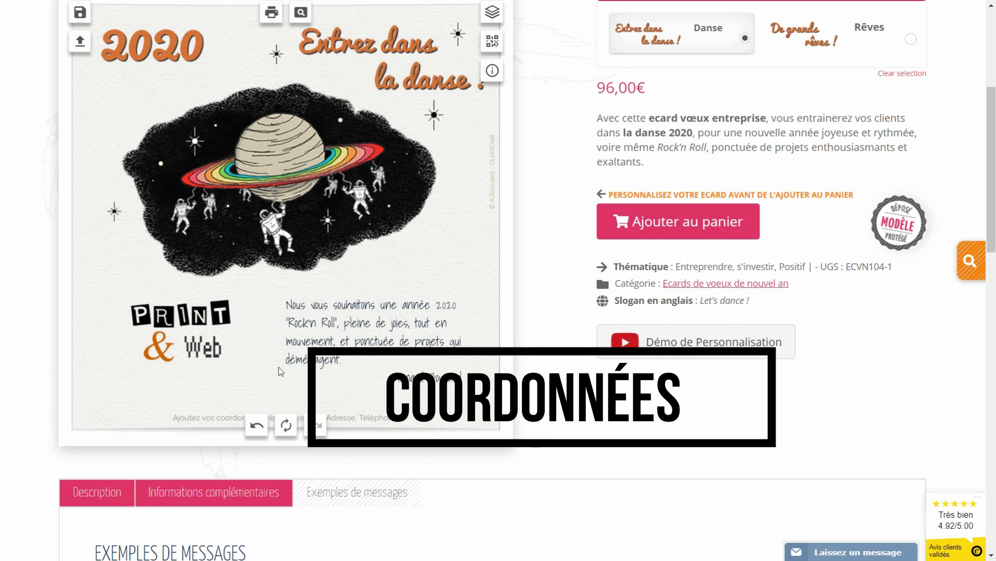
Replace the footer placeholder text with the company name OUAW, its postal address and phone number
{"action": "left_click", "coordinate": [210, 417]}
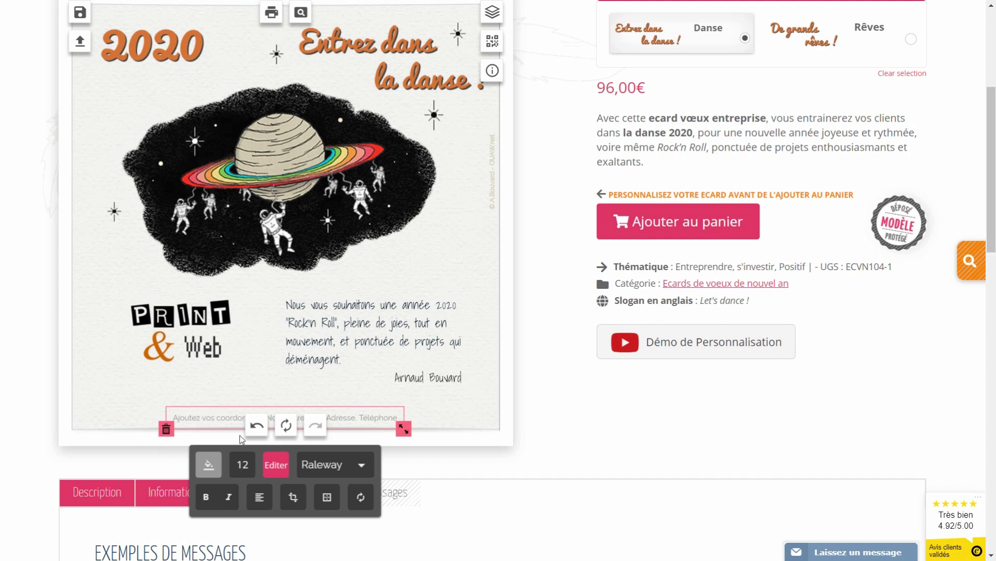
{"action": "left_click", "coordinate": [275, 467]}
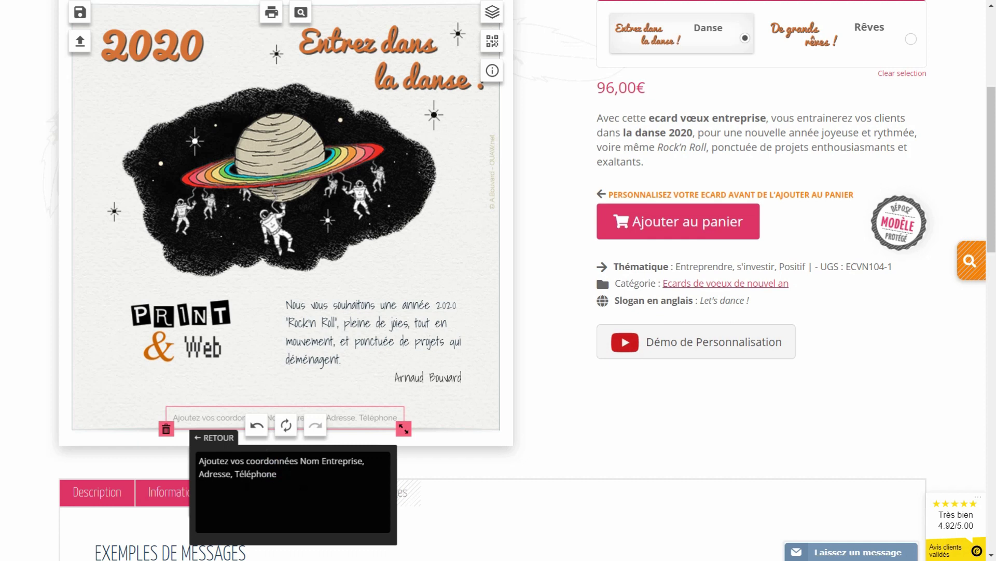
{"action": "key", "text": "ctrl+a"}
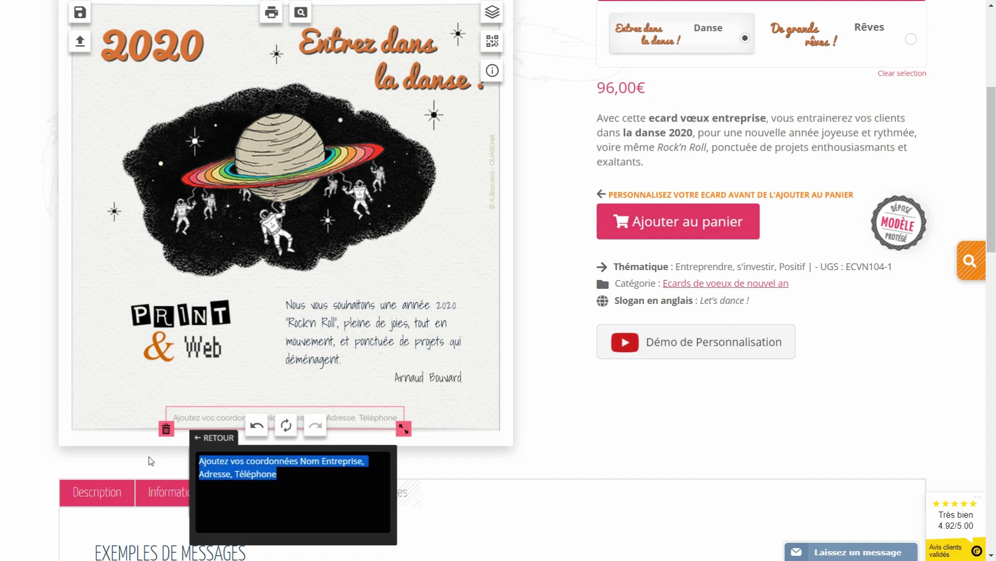
{"action": "left_click", "coordinate": [403, 268]}
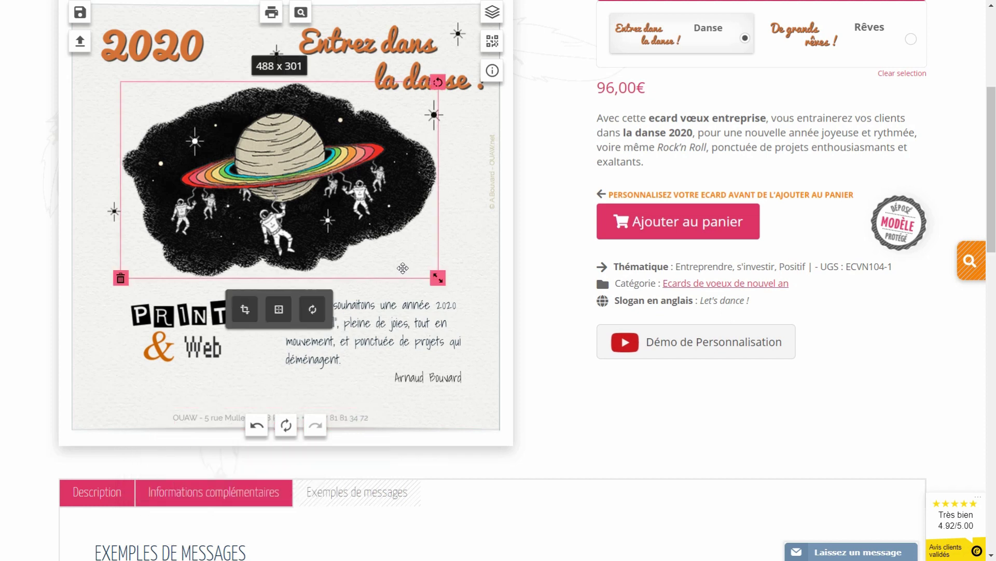
{"action": "left_click", "coordinate": [556, 296]}
{"action": "scroll", "coordinate": [534, 296], "scroll_direction": "up", "scroll_amount": 1}
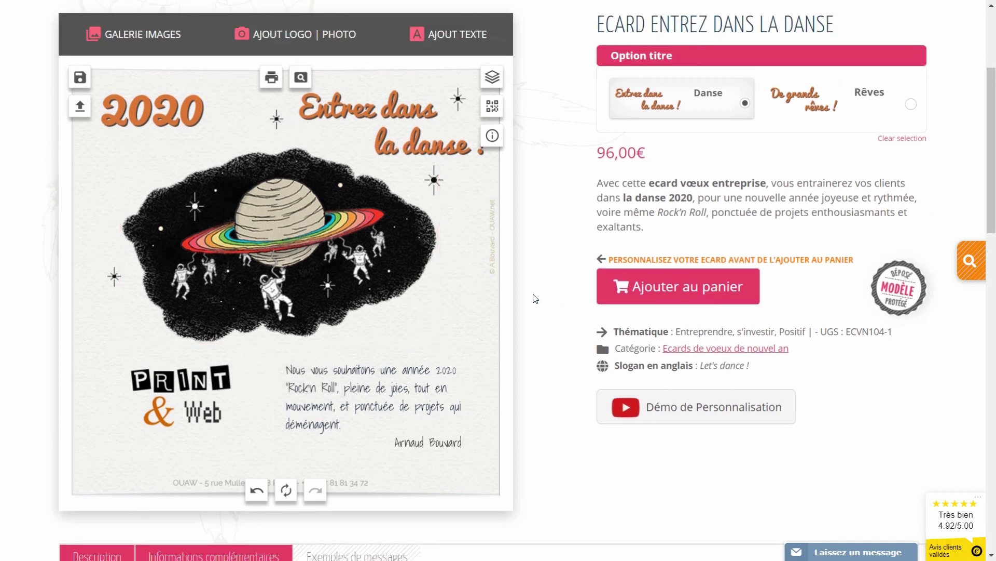
{"action": "left_click", "coordinate": [299, 78]}
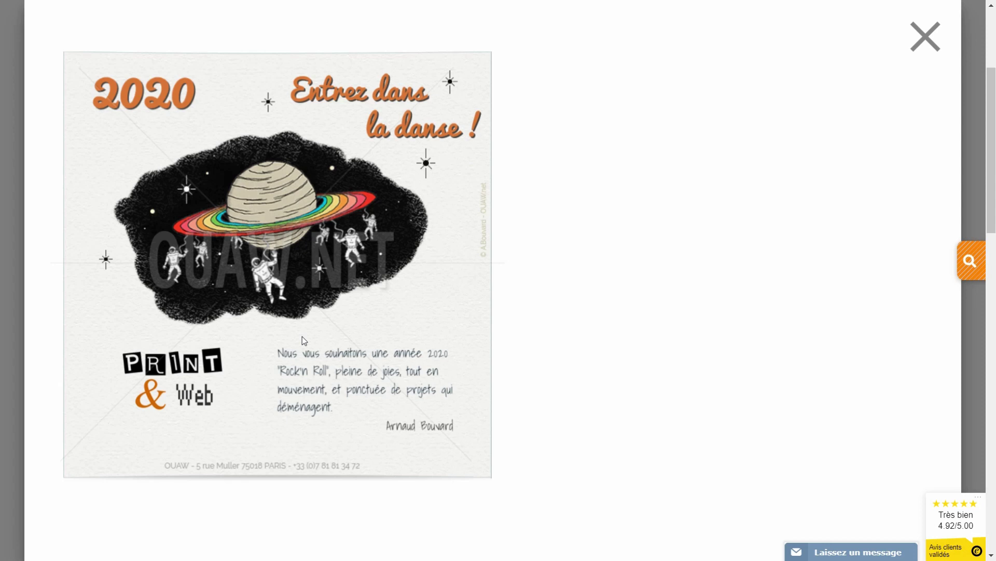
{"action": "left_click", "coordinate": [924, 39]}
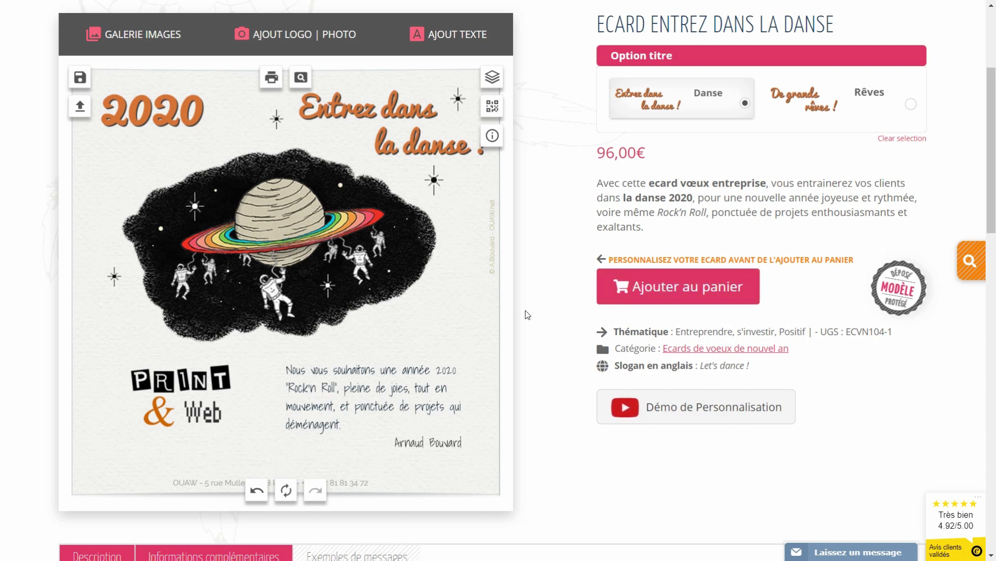
Save the card as creation crea1 and change the title artwork to 'De grands rêves !'
{"action": "left_click", "coordinate": [80, 78]}
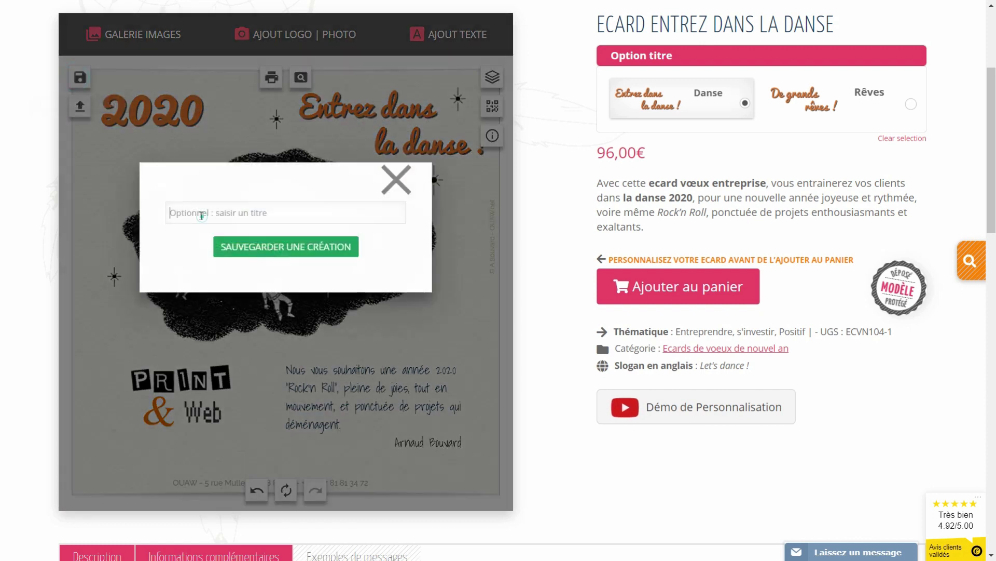
{"action": "type", "text": "crea1"}
{"action": "left_click", "coordinate": [261, 247]}
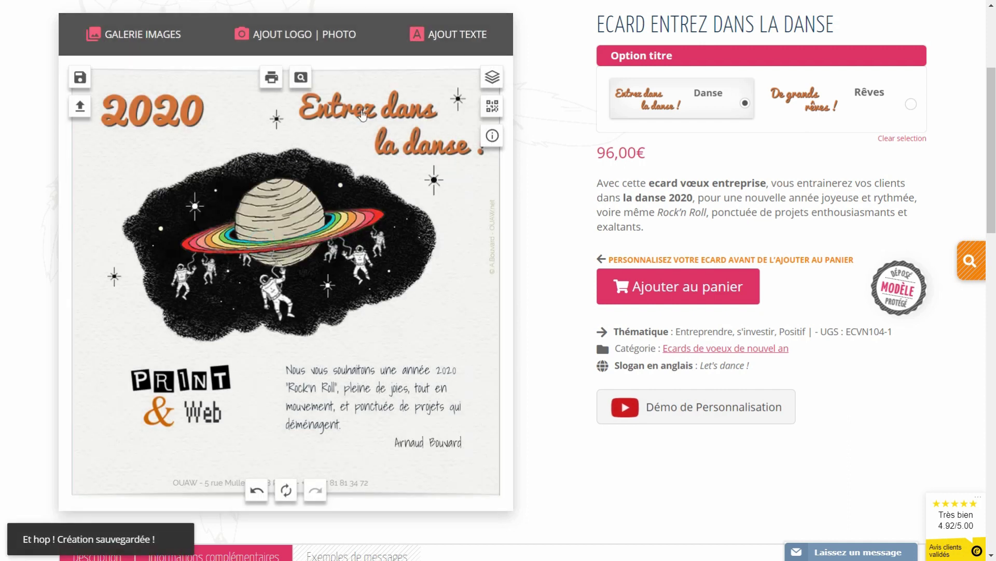
{"action": "left_click", "coordinate": [366, 113]}
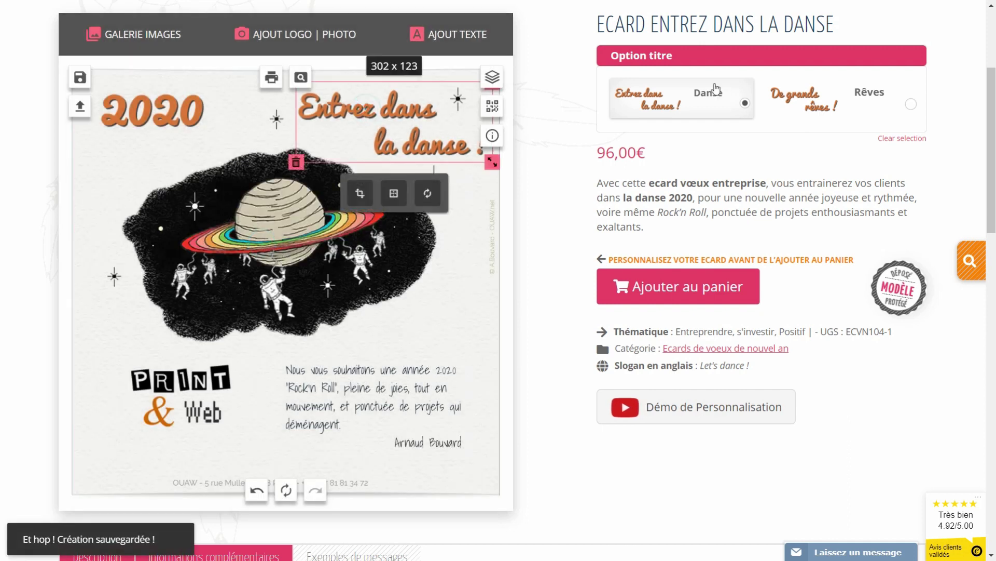
{"action": "left_click", "coordinate": [815, 104]}
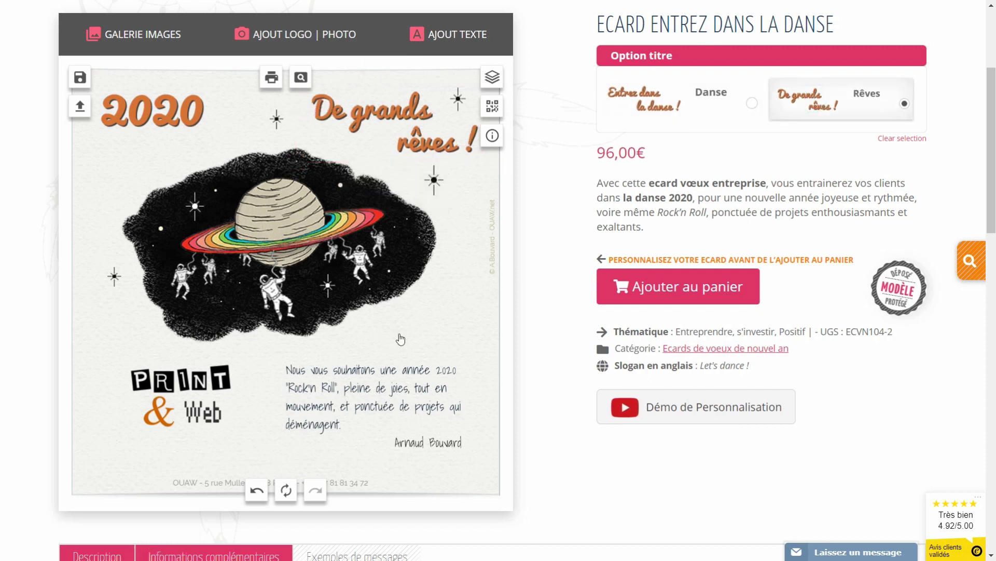
Add a blank post-it sticker over the PRINT & Web logo, resized and tilted
{"action": "left_click", "coordinate": [155, 34]}
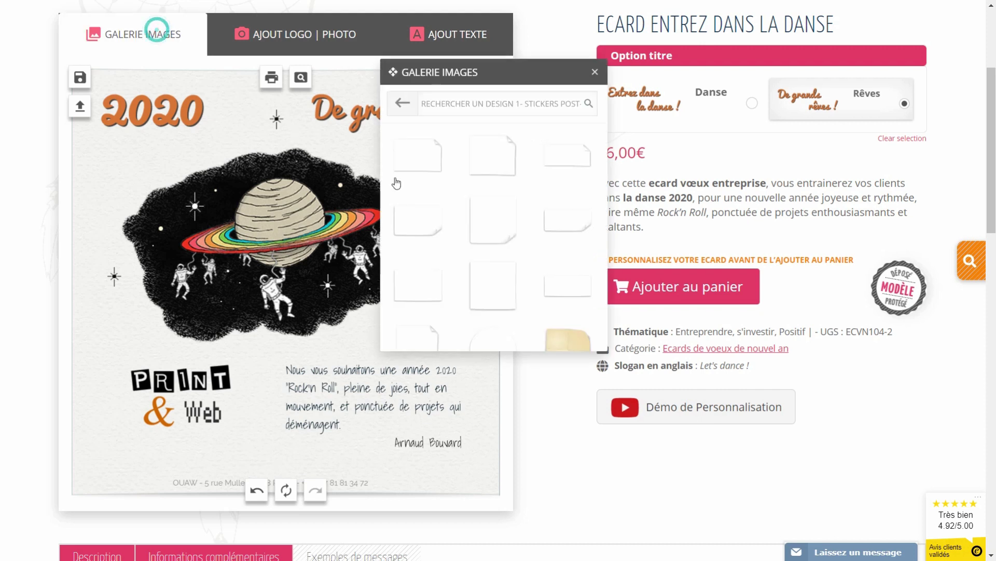
{"action": "left_click", "coordinate": [428, 163]}
{"action": "left_click_drag", "start_coordinate": [285, 280], "coordinate": [171, 378]}
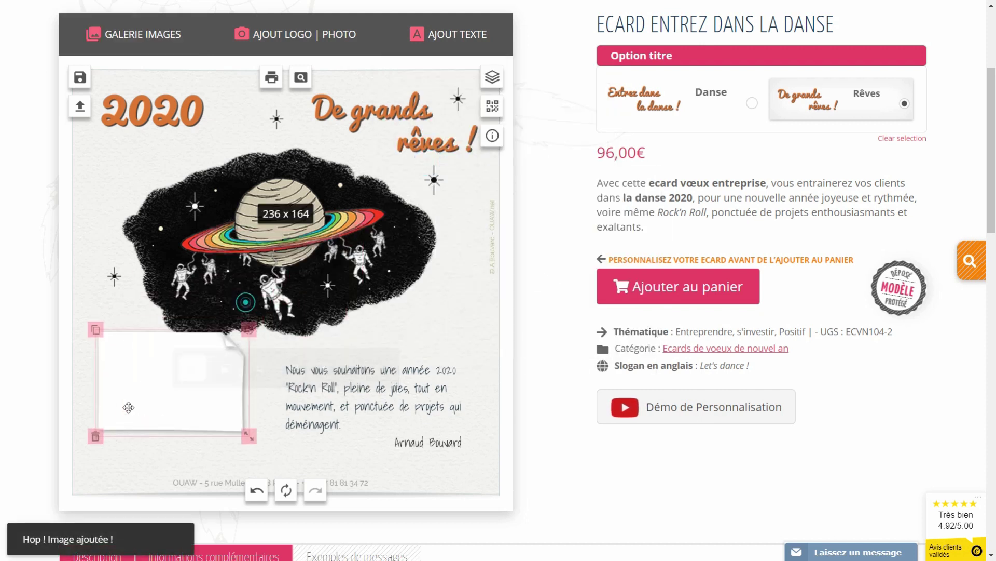
{"action": "left_click_drag", "start_coordinate": [251, 427], "coordinate": [248, 447]}
Try pins on the sticker: add a brass pin, then a red pin on the Print & Web sticker
{"action": "left_click", "coordinate": [133, 34]}
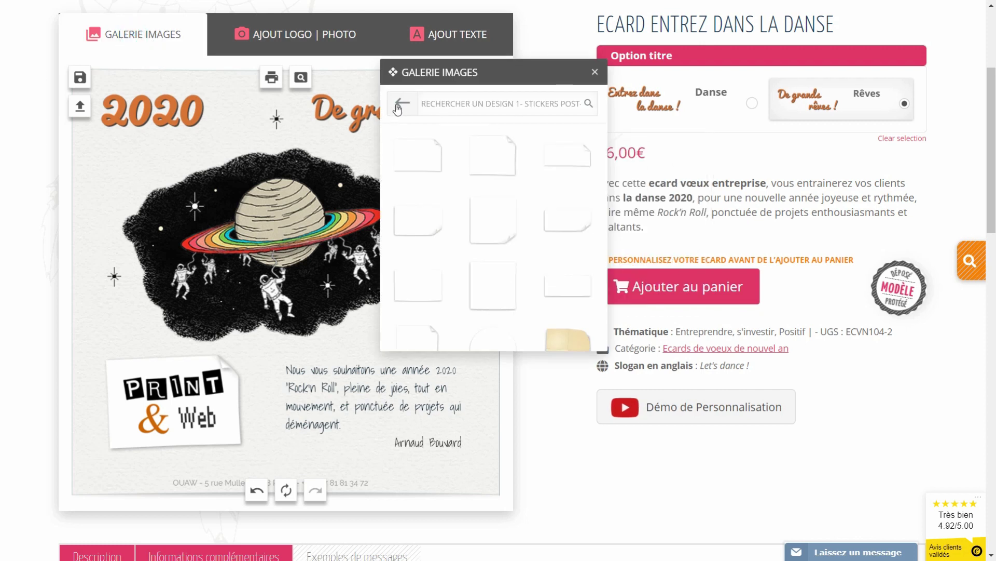
{"action": "left_click", "coordinate": [400, 103]}
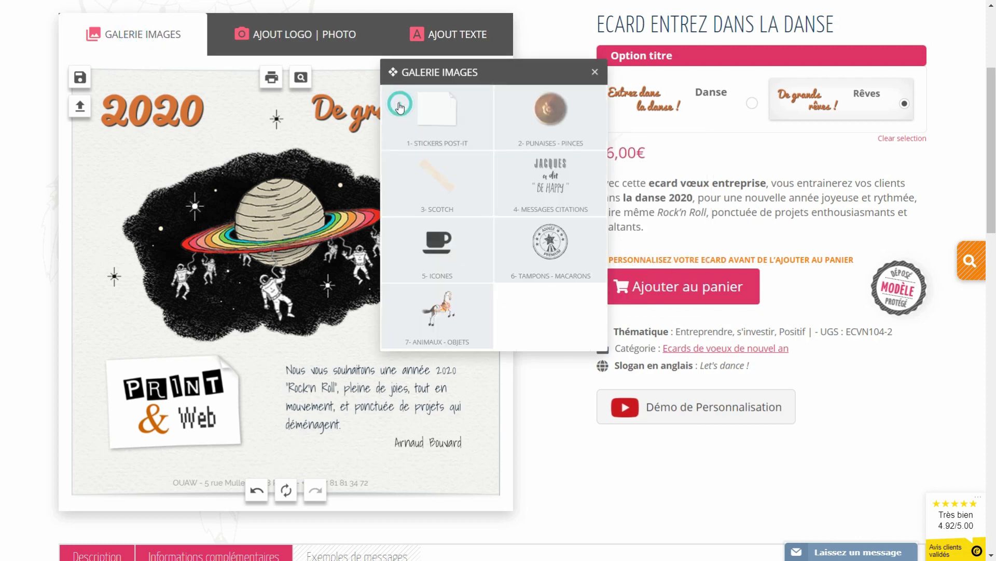
{"action": "left_click", "coordinate": [552, 123]}
{"action": "scroll", "coordinate": [501, 280], "scroll_direction": "down", "scroll_amount": 5}
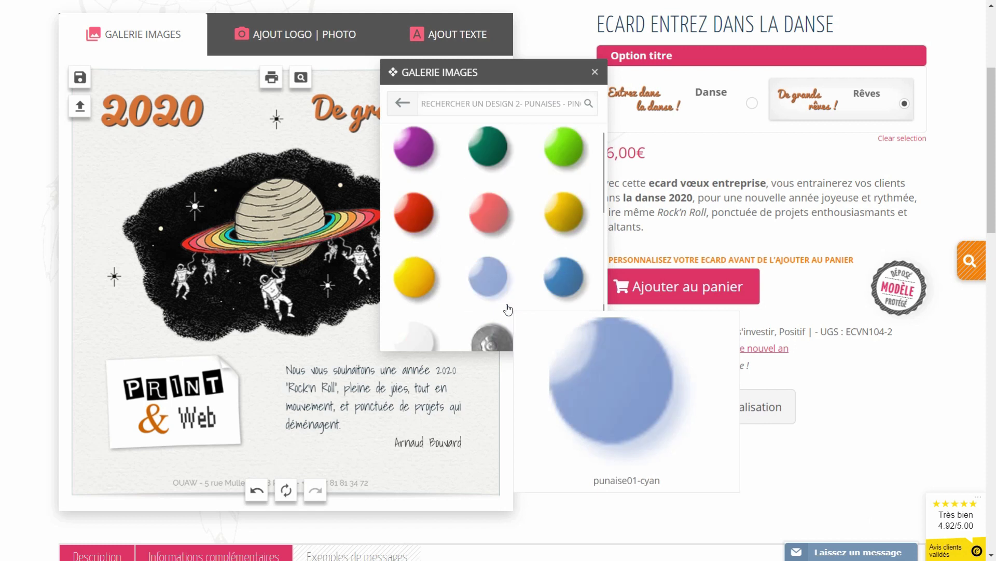
{"action": "left_click", "coordinate": [570, 274]}
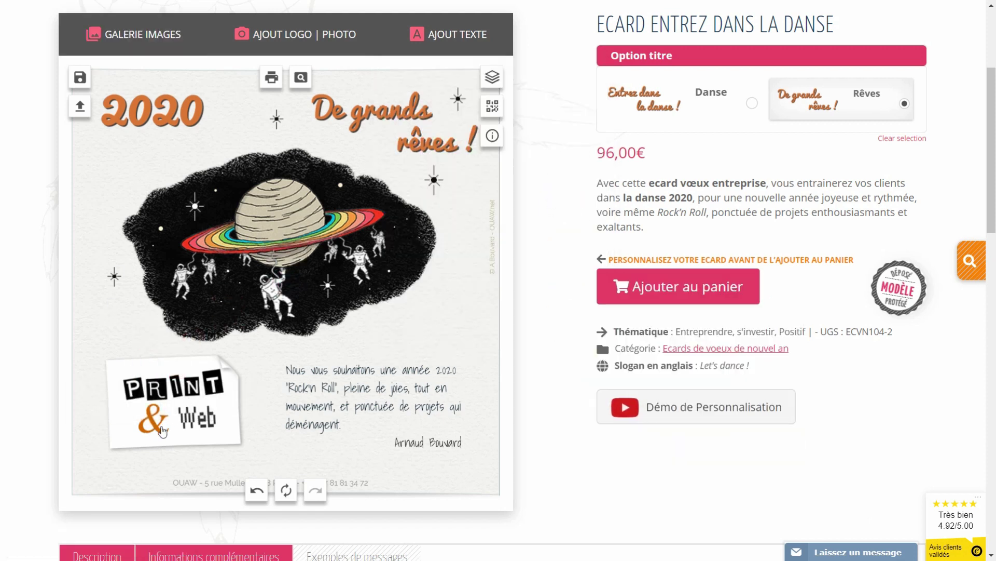
{"action": "left_click", "coordinate": [130, 33]}
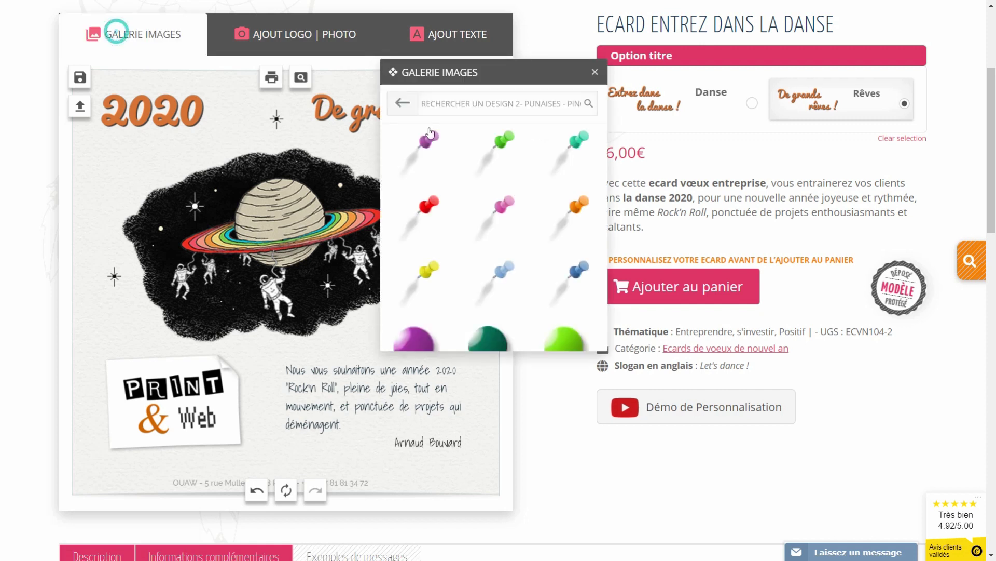
{"action": "scroll", "coordinate": [431, 208], "scroll_direction": "down", "scroll_amount": 10}
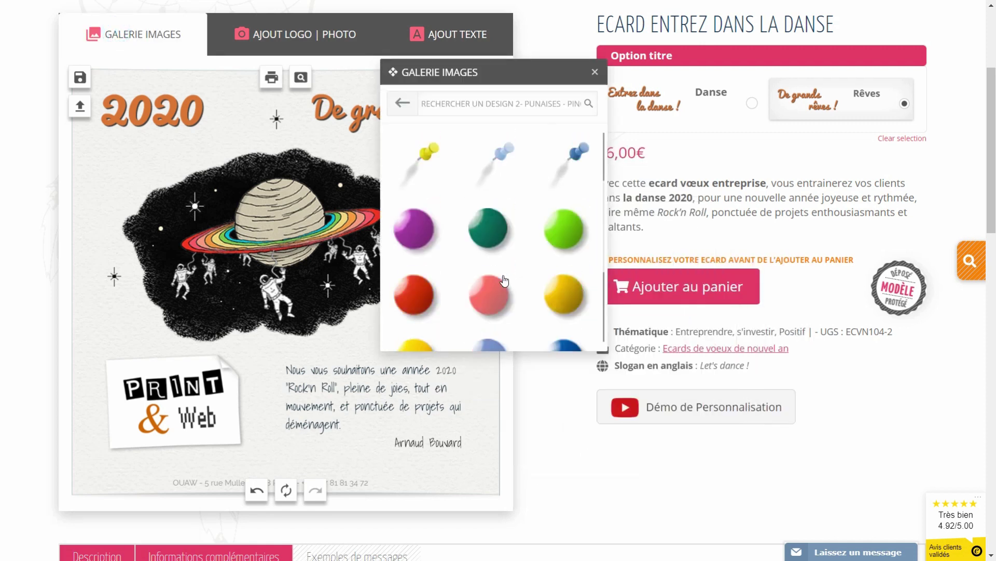
{"action": "left_click", "coordinate": [425, 156]}
{"action": "left_click_drag", "start_coordinate": [225, 332], "coordinate": [153, 354]}
{"action": "left_click", "coordinate": [119, 373]}
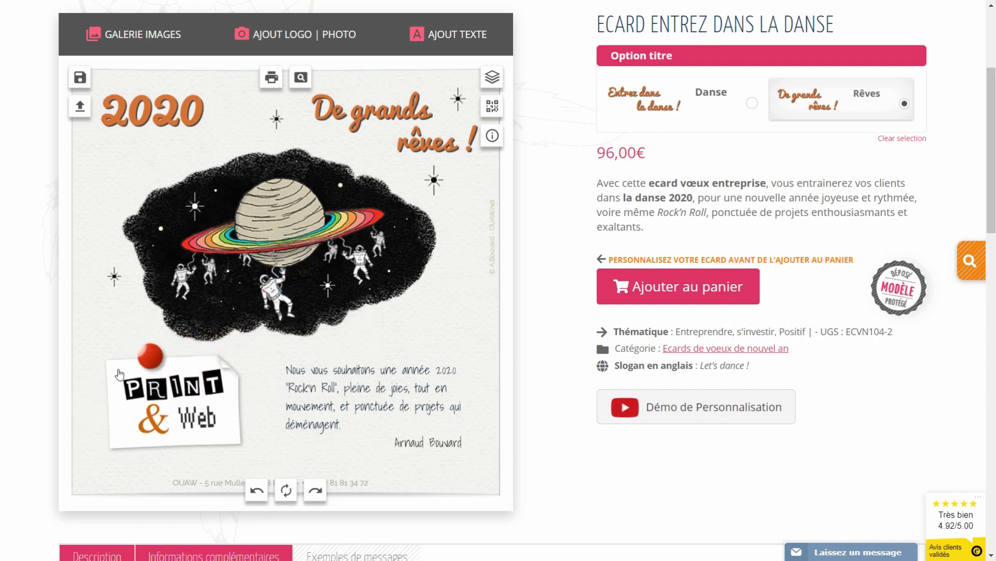
Replace the red pin with a strip of tape, tilted and shrunk over the sticker's corner
{"action": "left_click", "coordinate": [142, 357]}
{"action": "key", "text": "Delete"}
{"action": "left_click", "coordinate": [114, 34]}
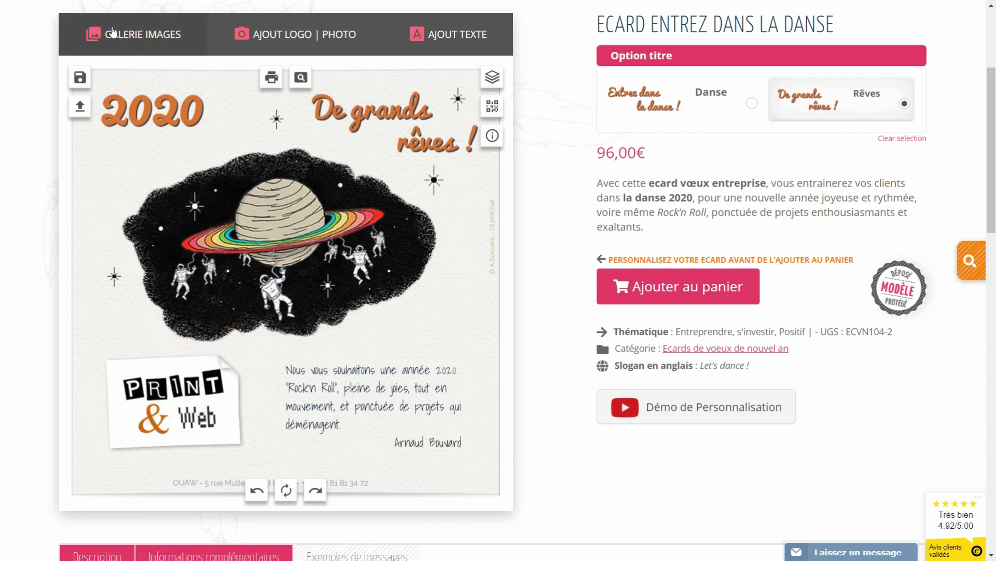
{"action": "left_click", "coordinate": [404, 103]}
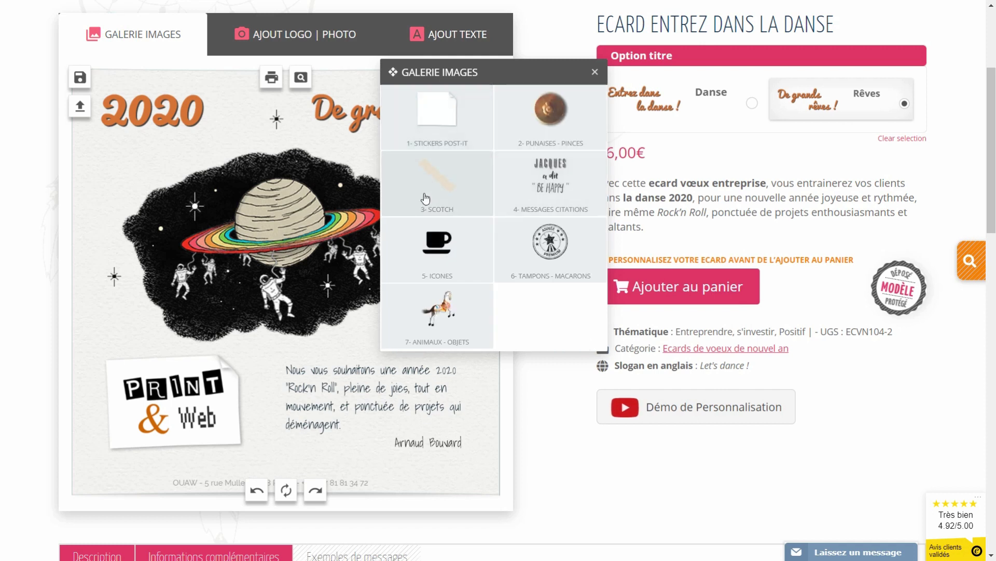
{"action": "left_click", "coordinate": [433, 178]}
{"action": "mouse_move", "coordinate": [456, 285]}
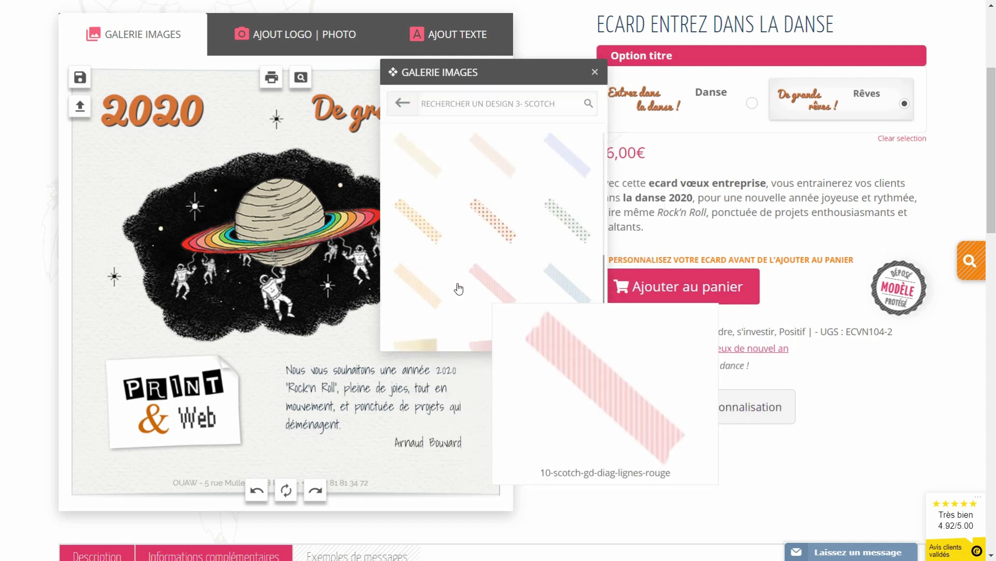
{"action": "left_click", "coordinate": [425, 287]}
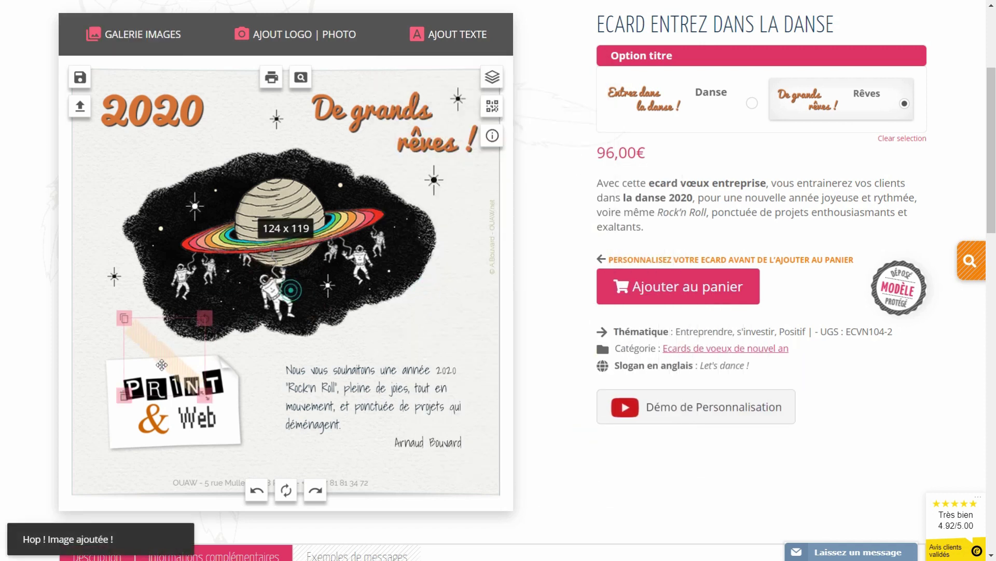
{"action": "left_click_drag", "start_coordinate": [182, 327], "coordinate": [184, 338]}
{"action": "left_click", "coordinate": [385, 348]}
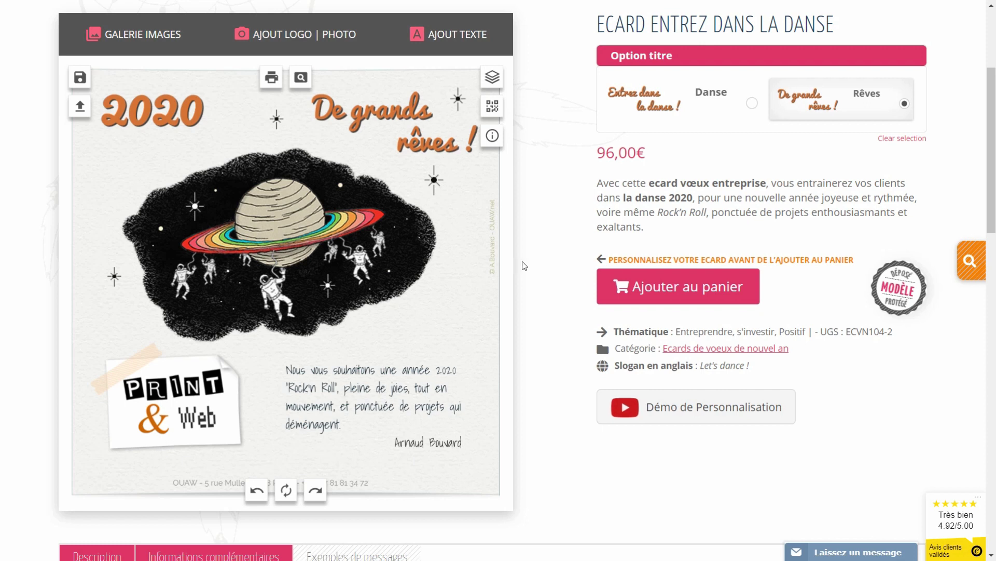
Add a white post-it from the post-it category beside the planet
{"action": "left_click", "coordinate": [113, 35]}
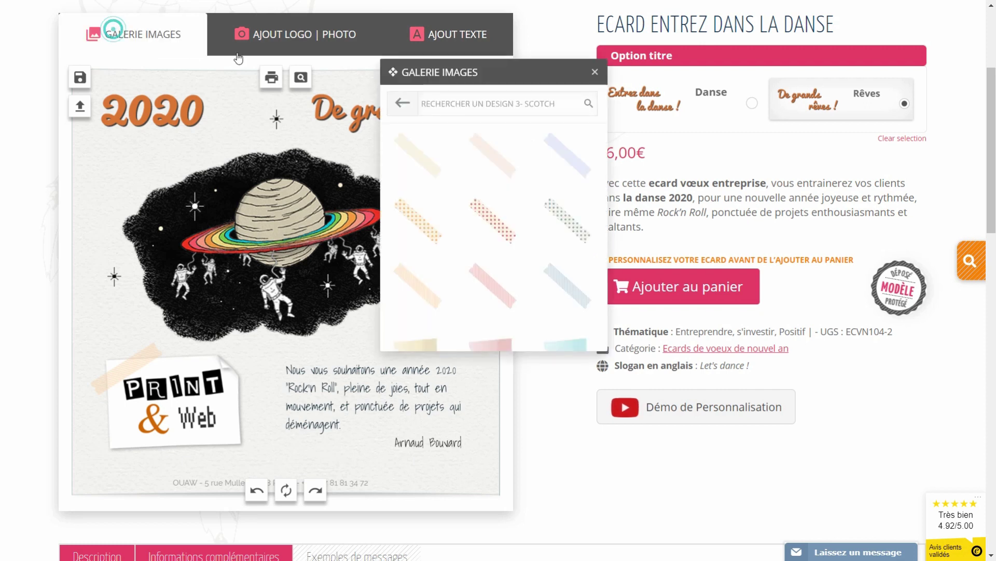
{"action": "left_click", "coordinate": [424, 115]}
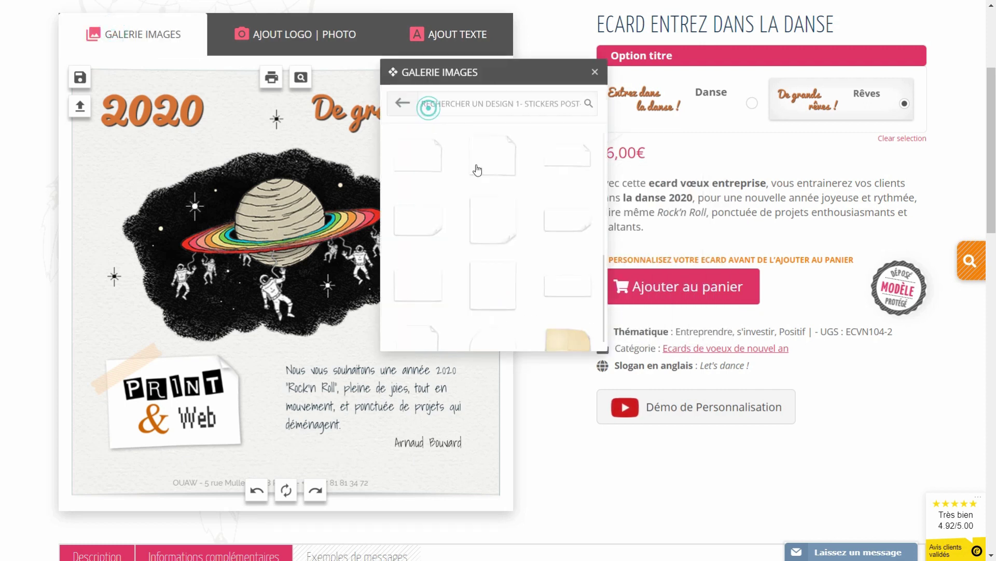
{"action": "left_click", "coordinate": [493, 296]}
{"action": "left_click_drag", "start_coordinate": [288, 300], "coordinate": [420, 300]}
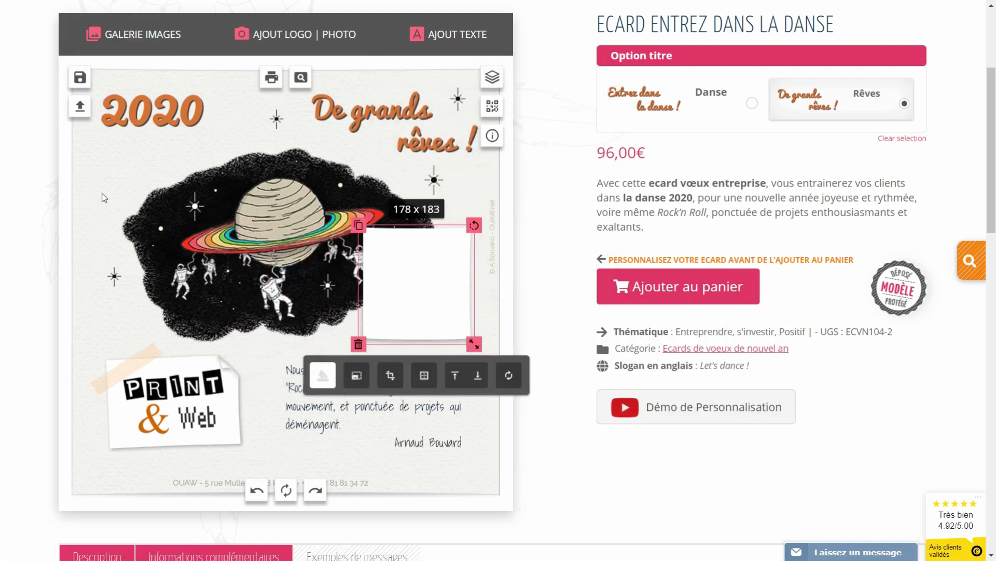
{"action": "left_click", "coordinate": [104, 197]}
Strip the Print & Web logo of its paper and tape, rotate it slightly, and shift the message left
{"action": "left_click", "coordinate": [228, 443]}
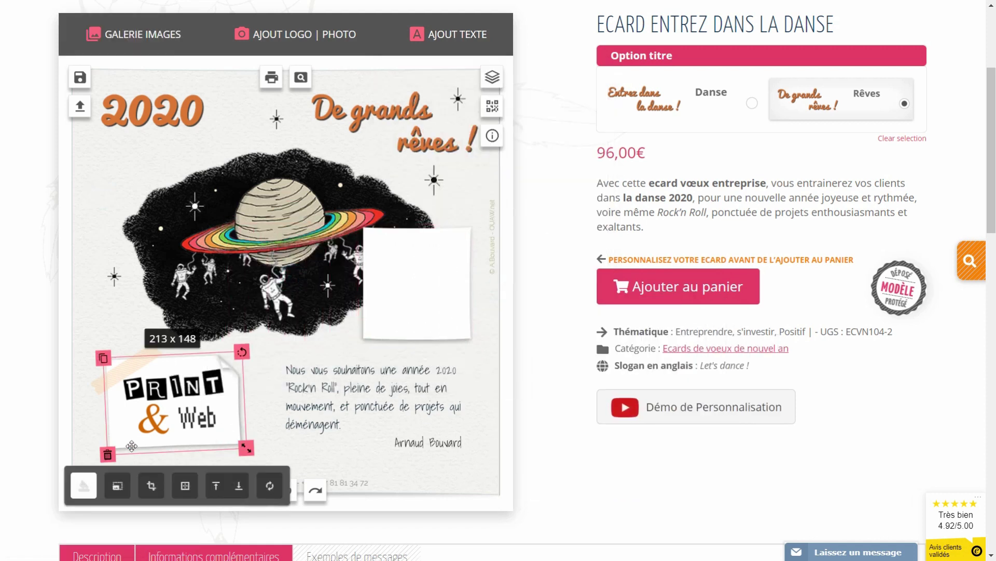
{"action": "left_click", "coordinate": [107, 456]}
{"action": "left_click", "coordinate": [181, 394]}
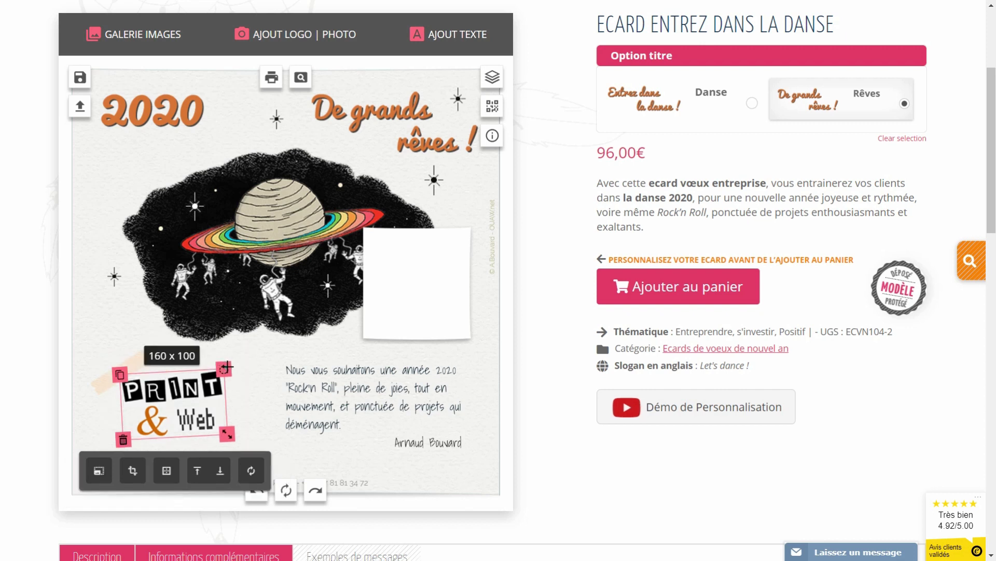
{"action": "left_click_drag", "start_coordinate": [226, 366], "coordinate": [175, 386]}
{"action": "left_click", "coordinate": [108, 382]}
{"action": "left_click", "coordinate": [90, 396]}
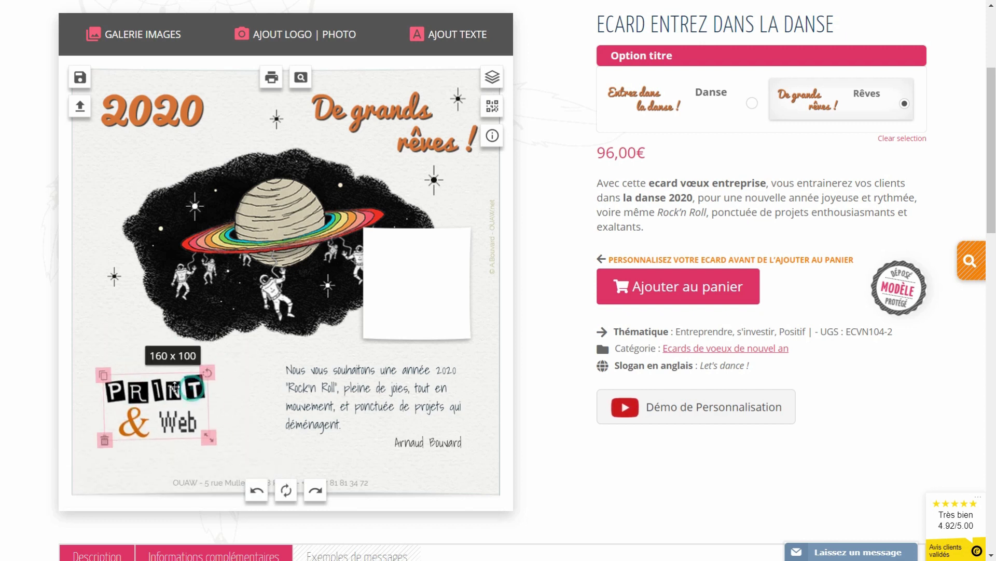
{"action": "left_click_drag", "start_coordinate": [363, 405], "coordinate": [340, 414]}
Upload the portrait photo and fit it, shrunk and slightly tilted, onto the shrunken white post-it
{"action": "left_click", "coordinate": [386, 305]}
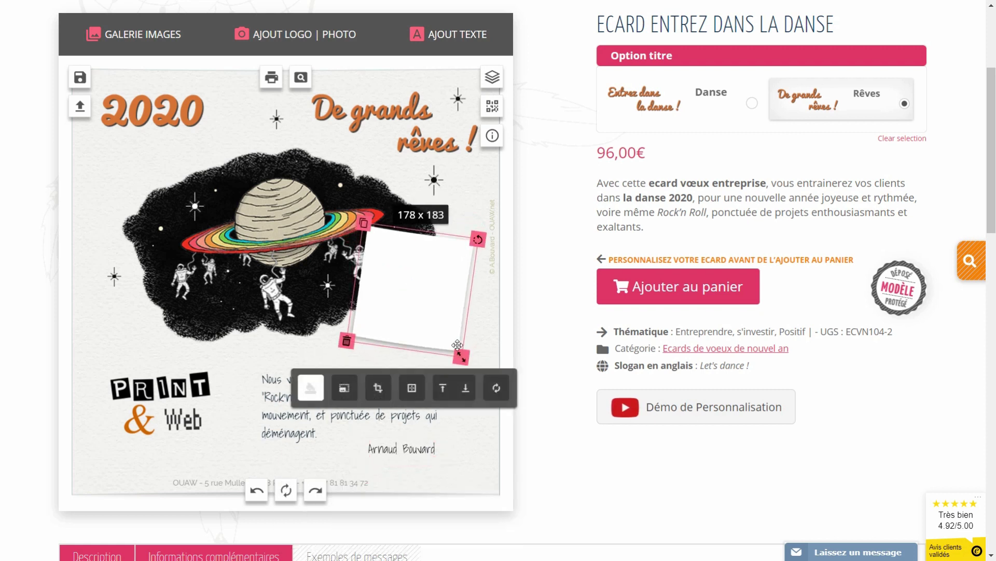
{"action": "left_click_drag", "start_coordinate": [460, 356], "coordinate": [448, 343]}
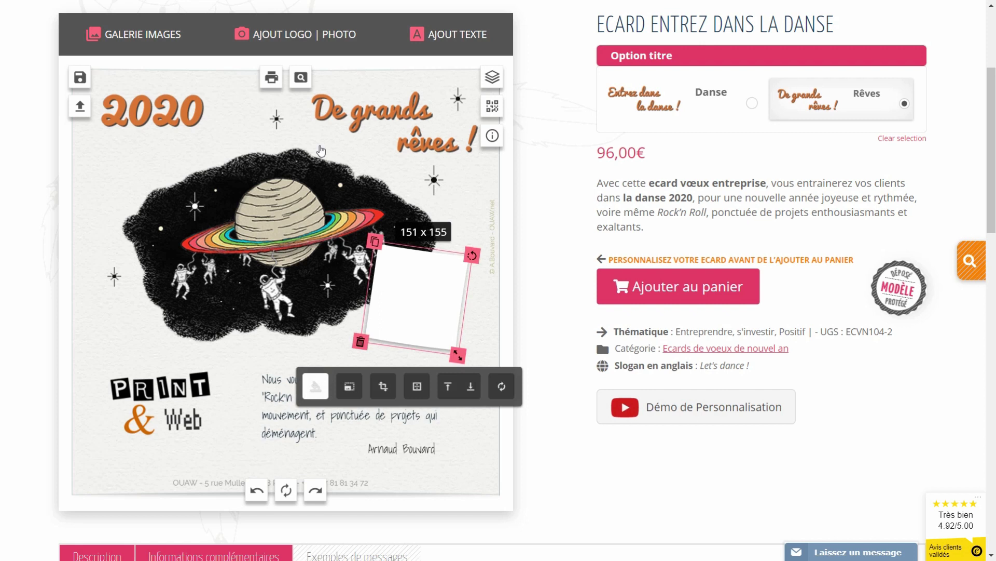
{"action": "left_click", "coordinate": [296, 34]}
{"action": "left_click", "coordinate": [495, 110]}
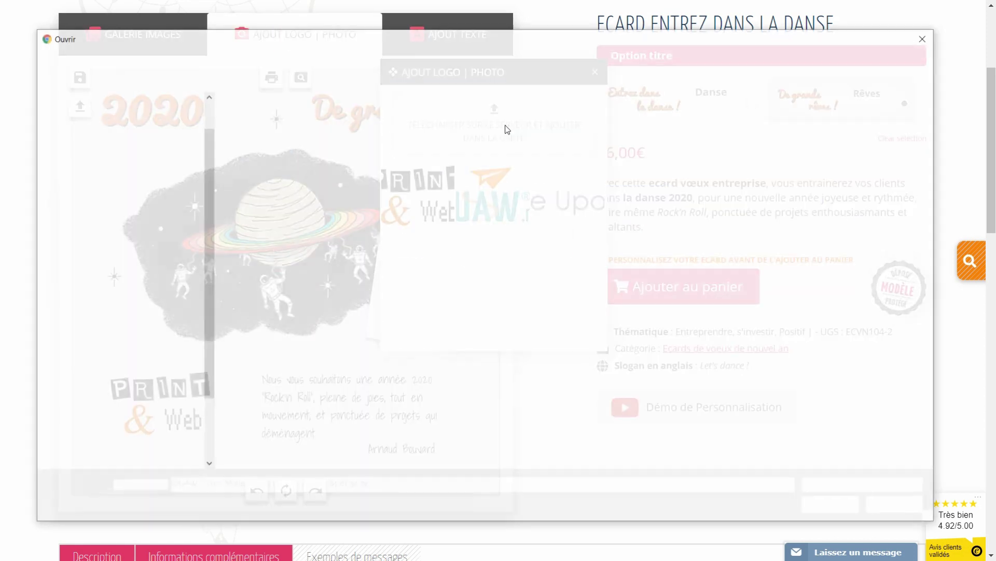
{"action": "left_click", "coordinate": [832, 506]}
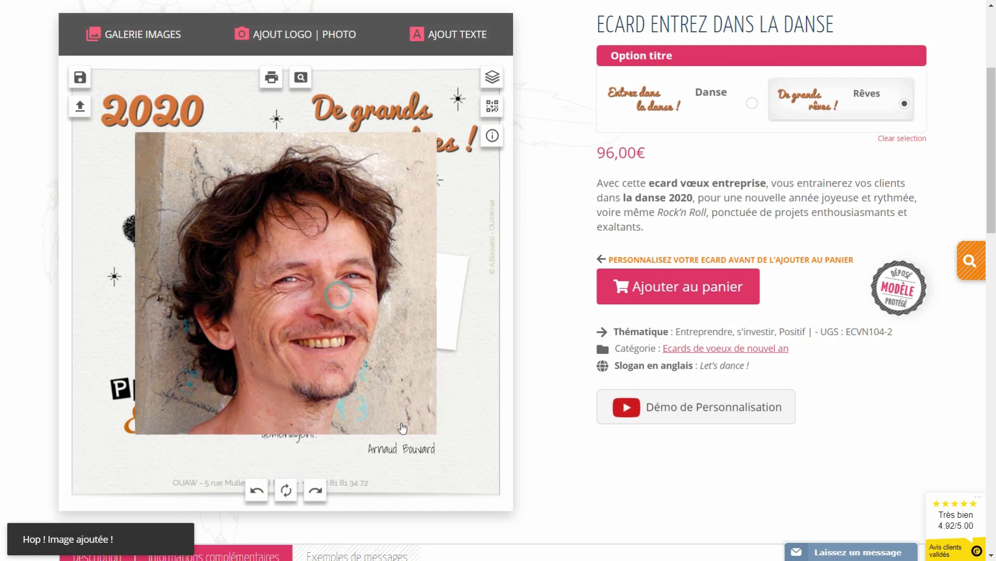
{"action": "left_click_drag", "start_coordinate": [438, 434], "coordinate": [331, 330]}
{"action": "left_click_drag", "start_coordinate": [300, 292], "coordinate": [442, 337]}
{"action": "left_click_drag", "start_coordinate": [435, 285], "coordinate": [459, 265]}
{"action": "left_click_drag", "start_coordinate": [431, 302], "coordinate": [429, 298]}
{"action": "left_click", "coordinate": [135, 34]}
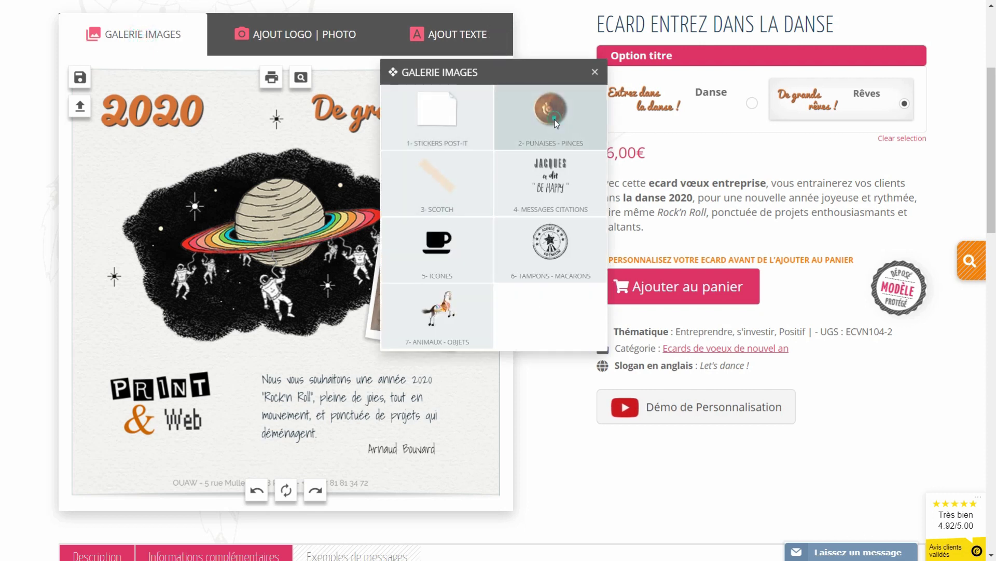
Pin the photo's top-left corner, save the card as crea2, and open the saved creations list
{"action": "left_click", "coordinate": [568, 261]}
{"action": "left_click_drag", "start_coordinate": [283, 283], "coordinate": [408, 251]}
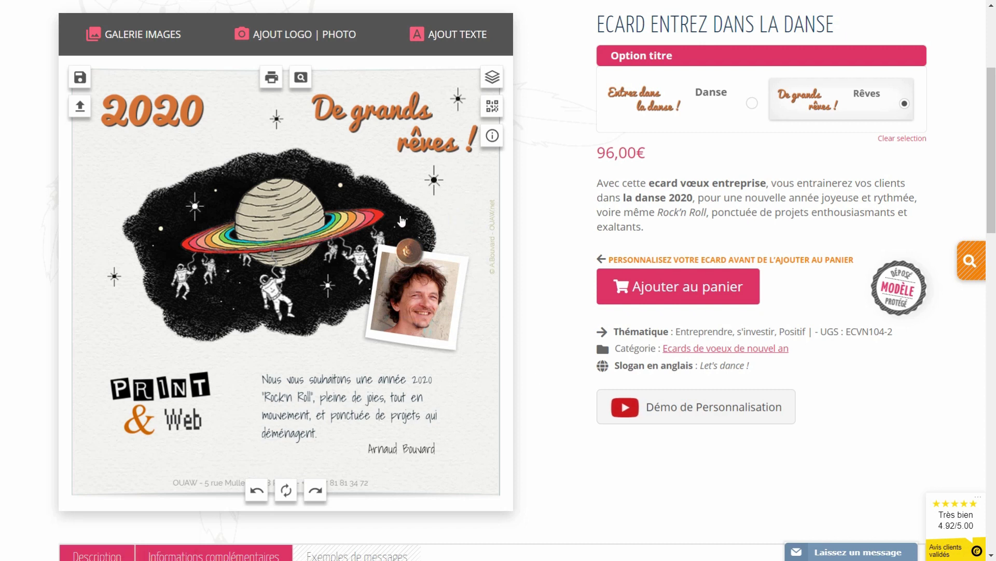
{"action": "left_click", "coordinate": [87, 78]}
{"action": "type", "text": "crea2"}
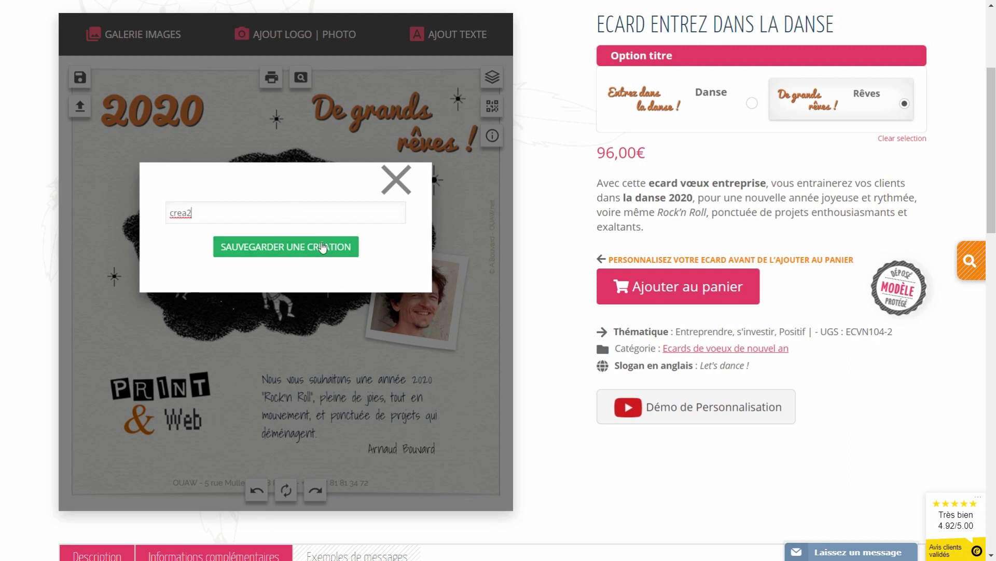
{"action": "left_click", "coordinate": [323, 246]}
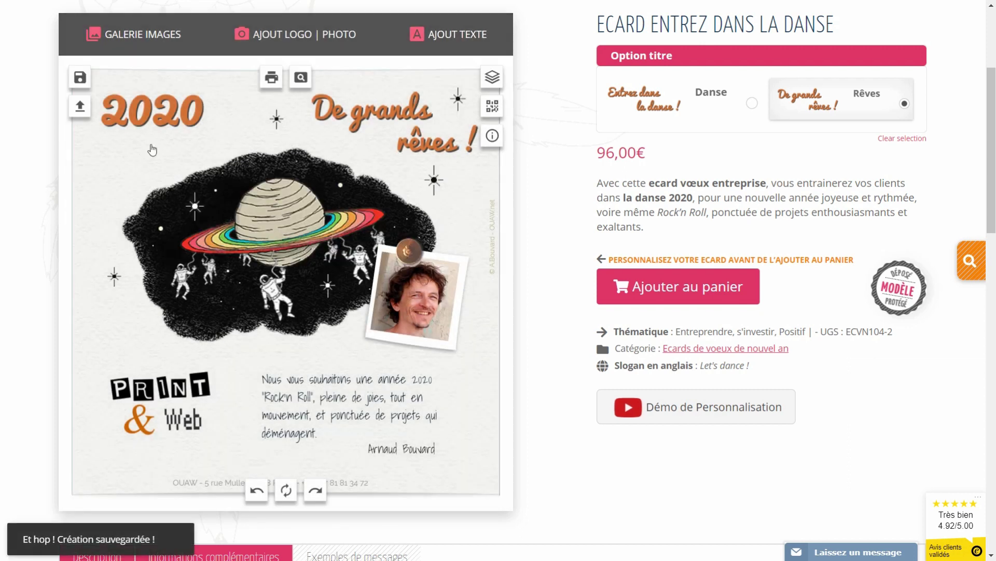
{"action": "left_click", "coordinate": [78, 108]}
{"action": "left_click_drag", "start_coordinate": [470, 80], "coordinate": [699, 203]}
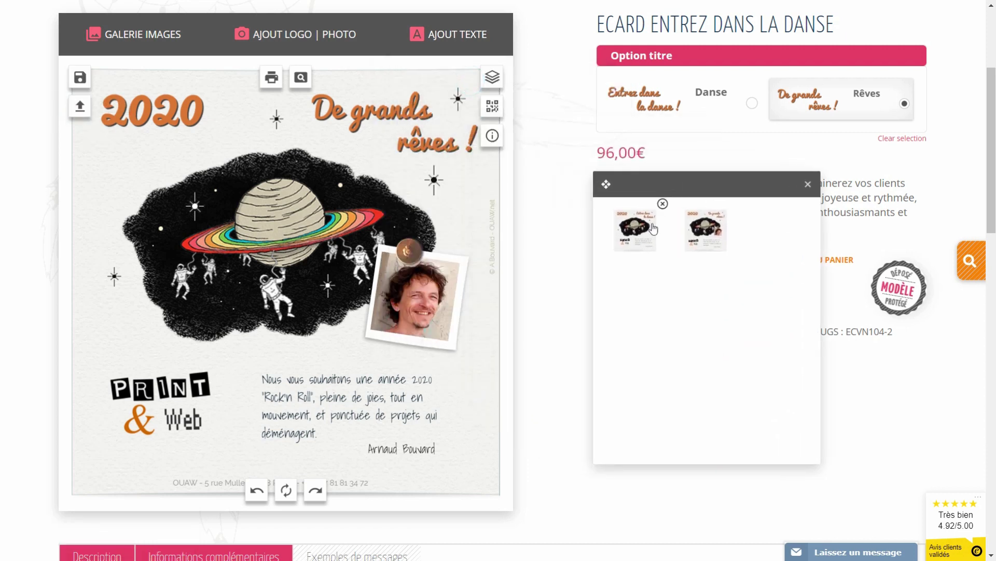
Load the first saved creation, then reload the De grands rêves creation from the saved list
{"action": "left_click", "coordinate": [634, 228]}
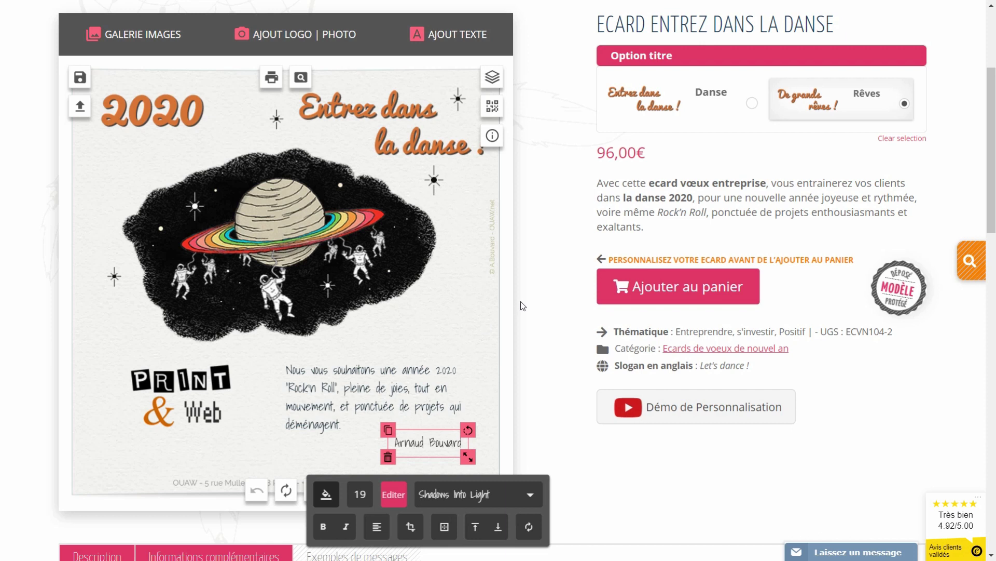
{"action": "left_click", "coordinate": [521, 302]}
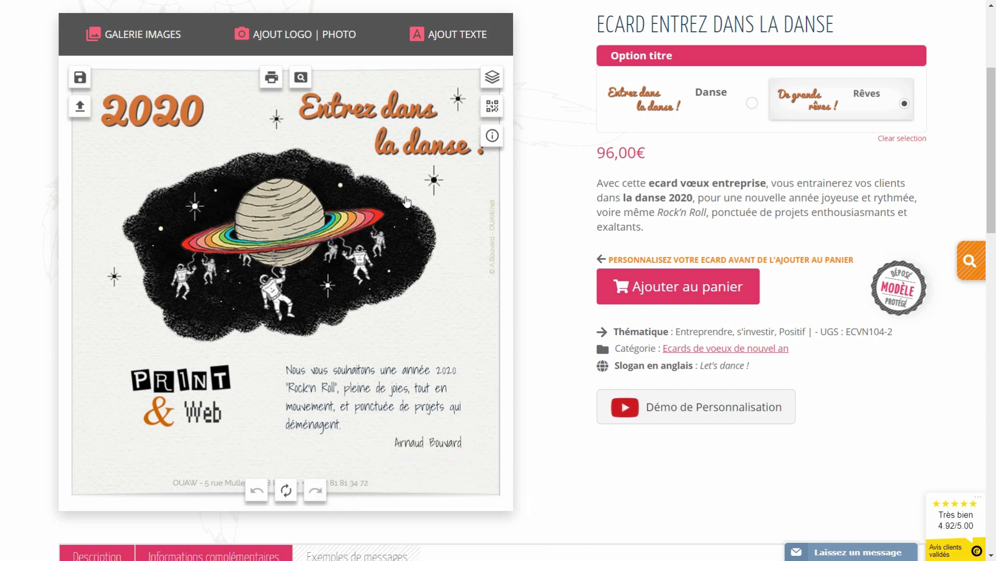
{"action": "left_click", "coordinate": [80, 106]}
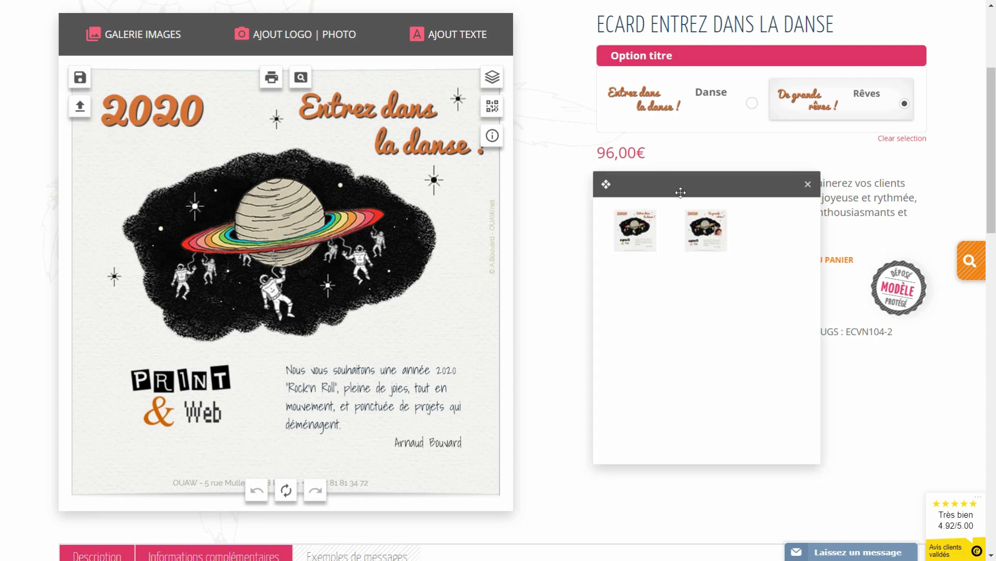
{"action": "left_click", "coordinate": [700, 238]}
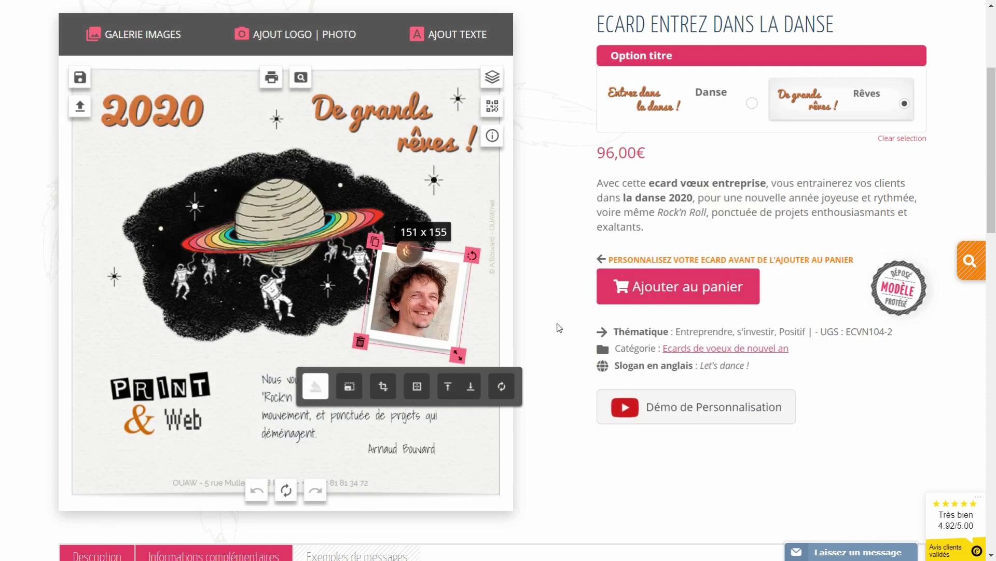
{"action": "left_click", "coordinate": [557, 324]}
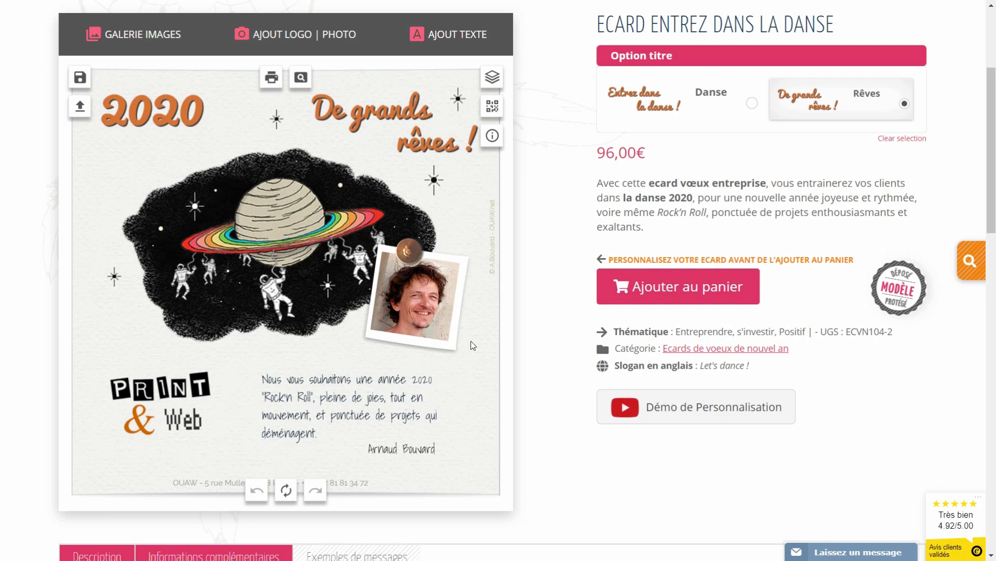
{"action": "left_click", "coordinate": [552, 318]}
{"action": "left_click", "coordinate": [857, 551]}
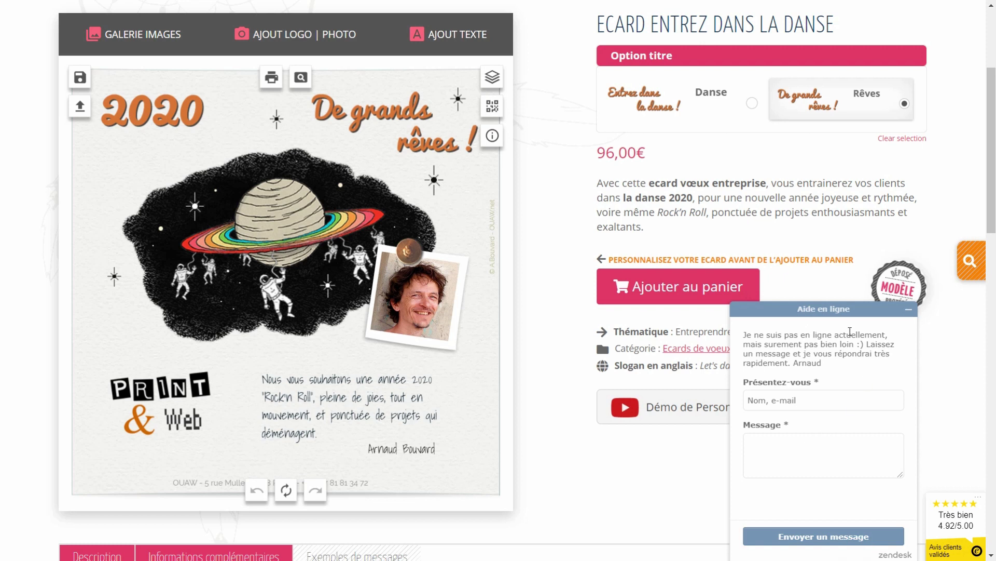
{"action": "left_click", "coordinate": [908, 312]}
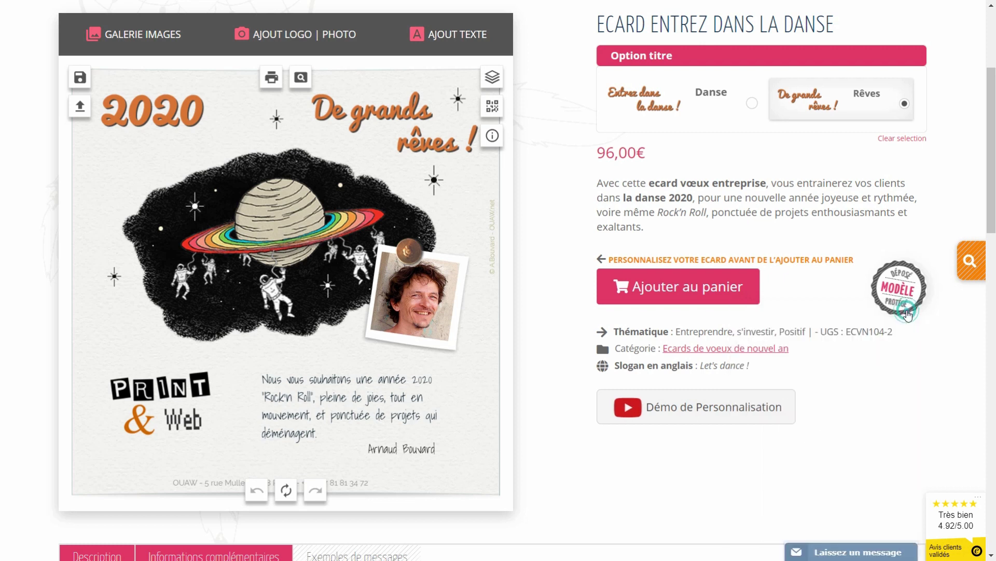